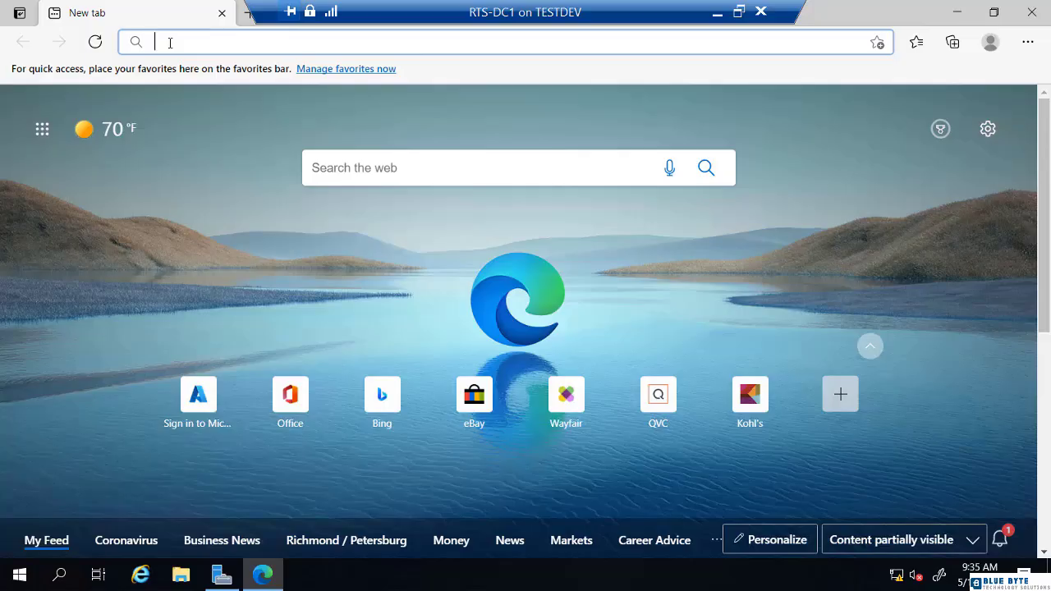
Step: Search Bing for 'edge' and scroll through the results
text(edge)
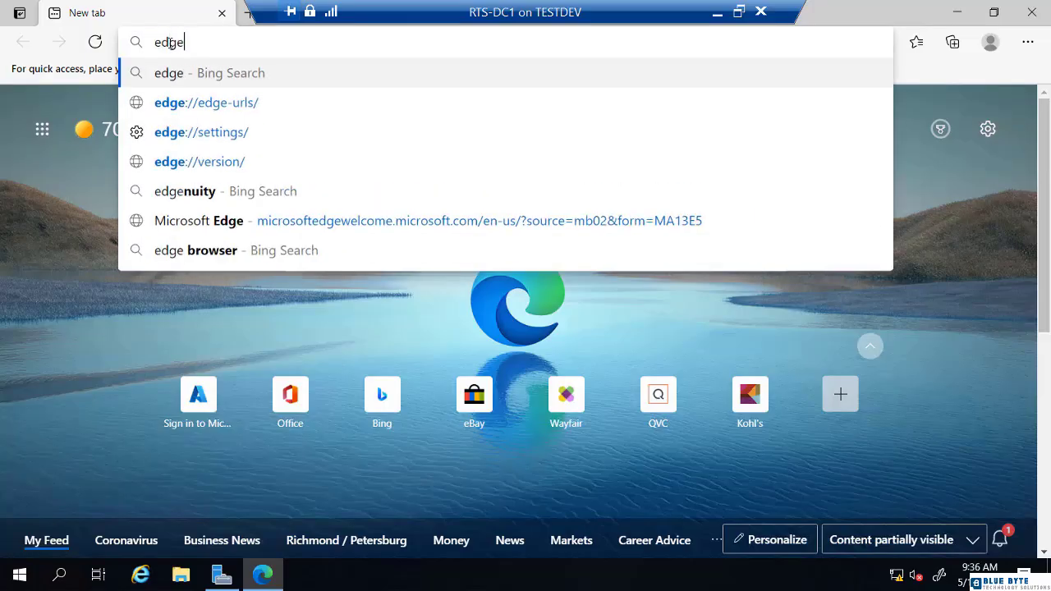
key(Return)
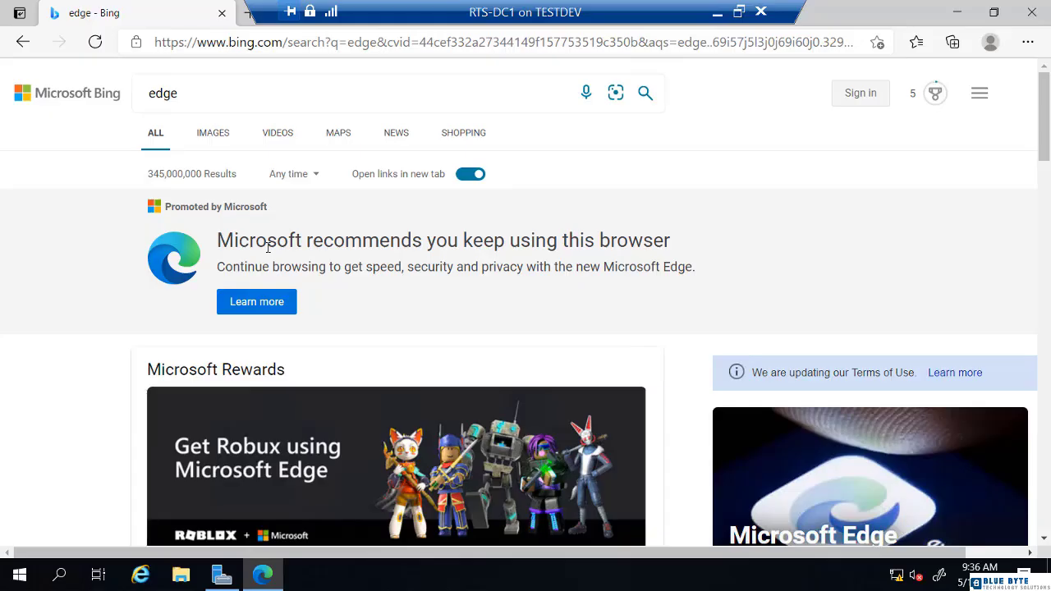
scroll(268, 246, down, 5)
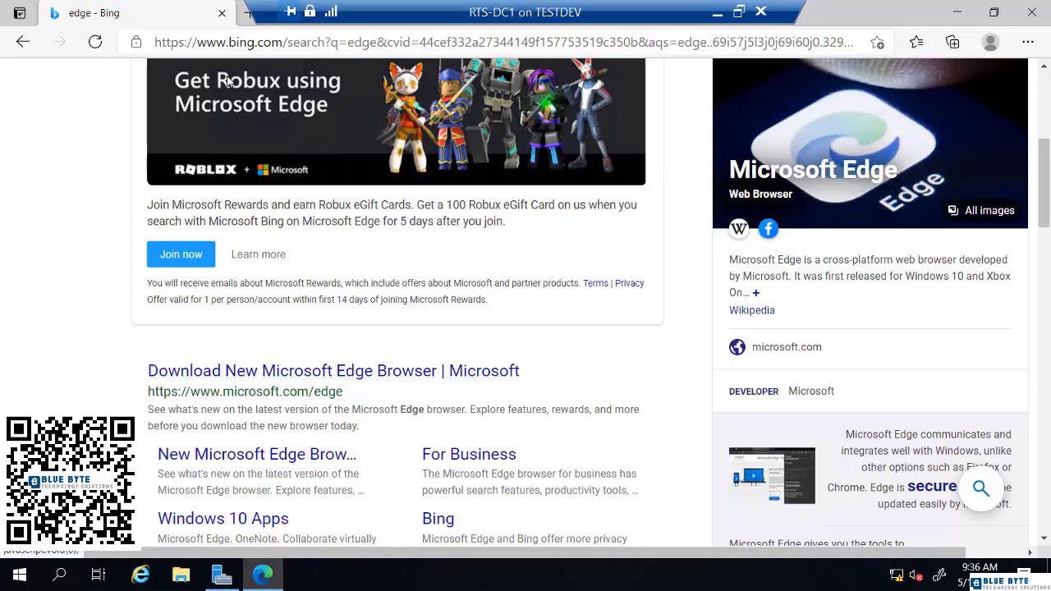
Step: Go to portal.azure.com and sign in with the saved Microsoft account
click(236, 43)
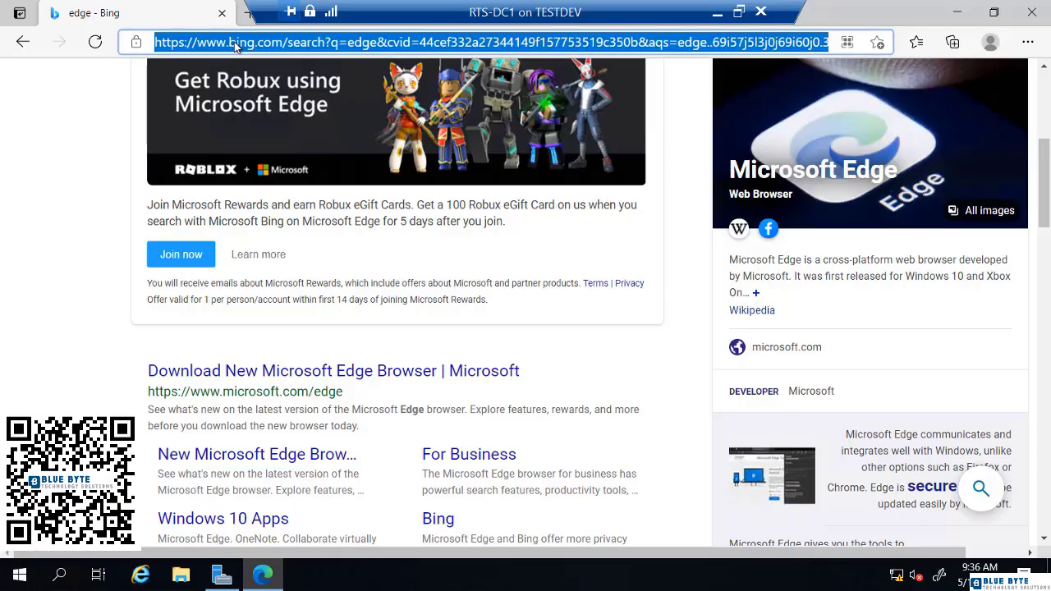
text(po)
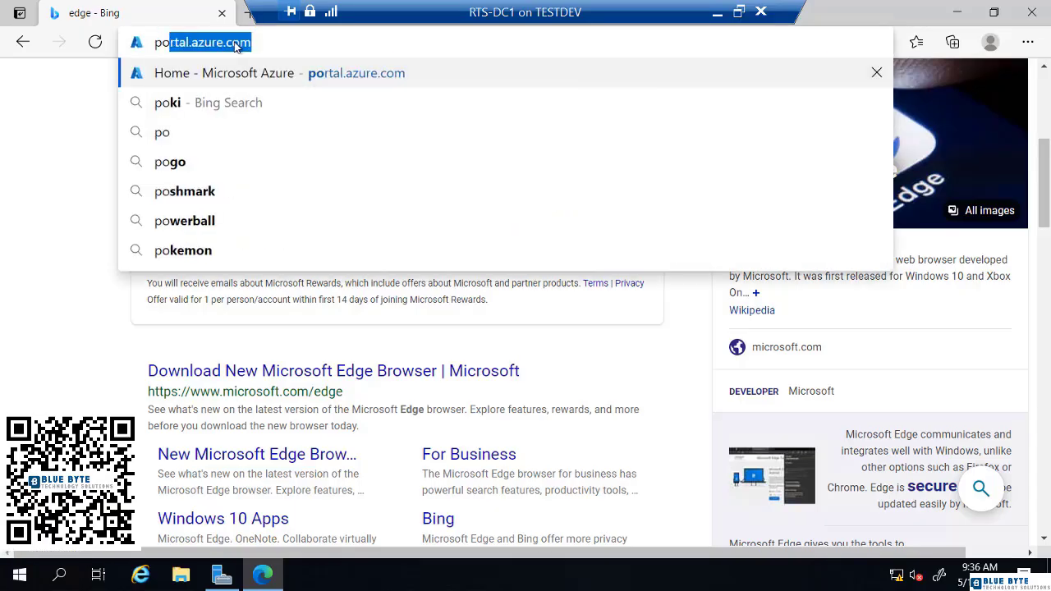
key(Return)
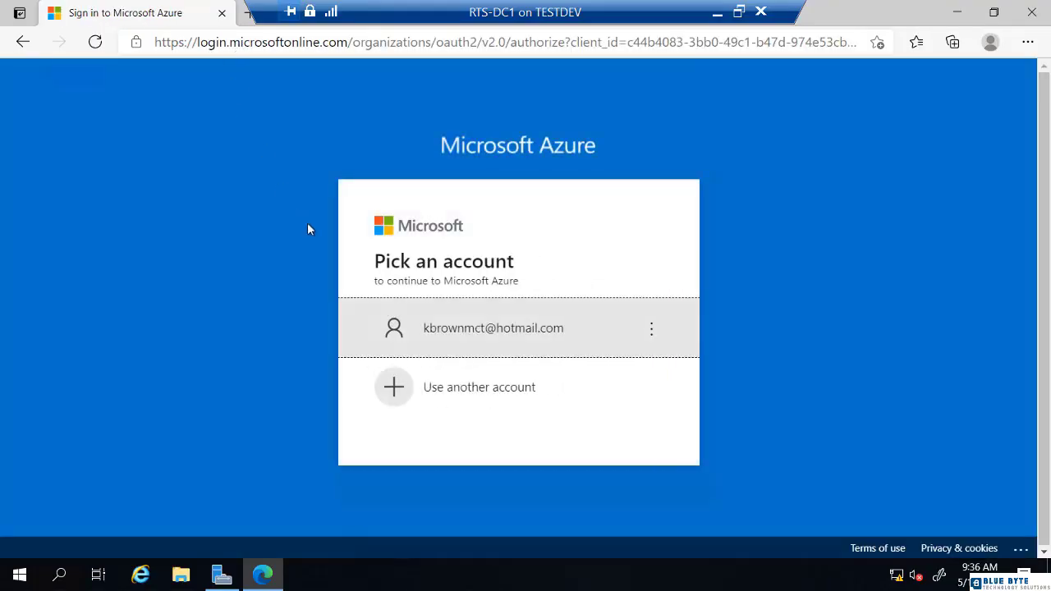
click(474, 331)
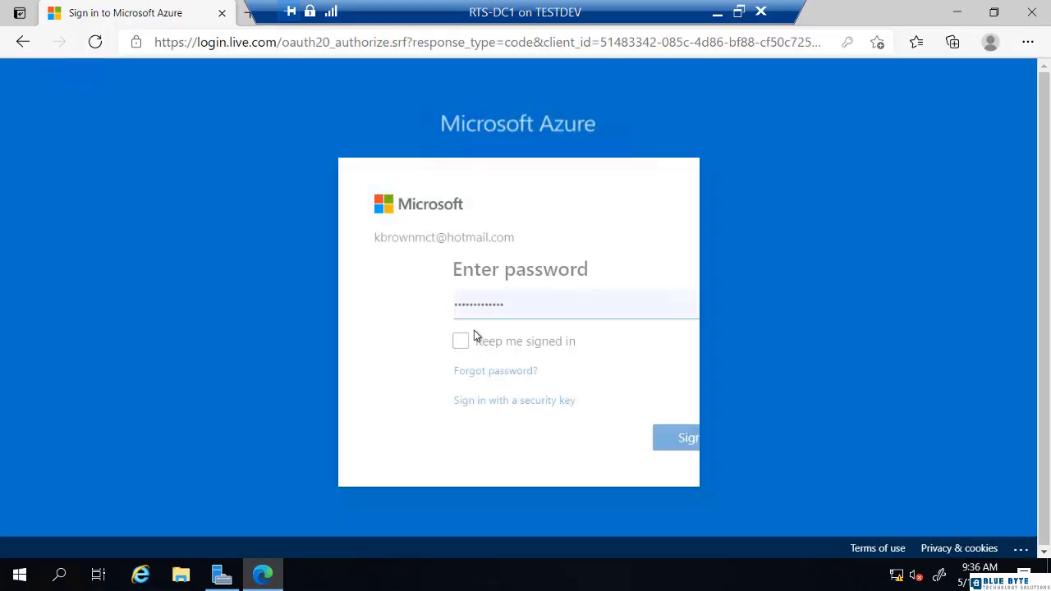
click(612, 440)
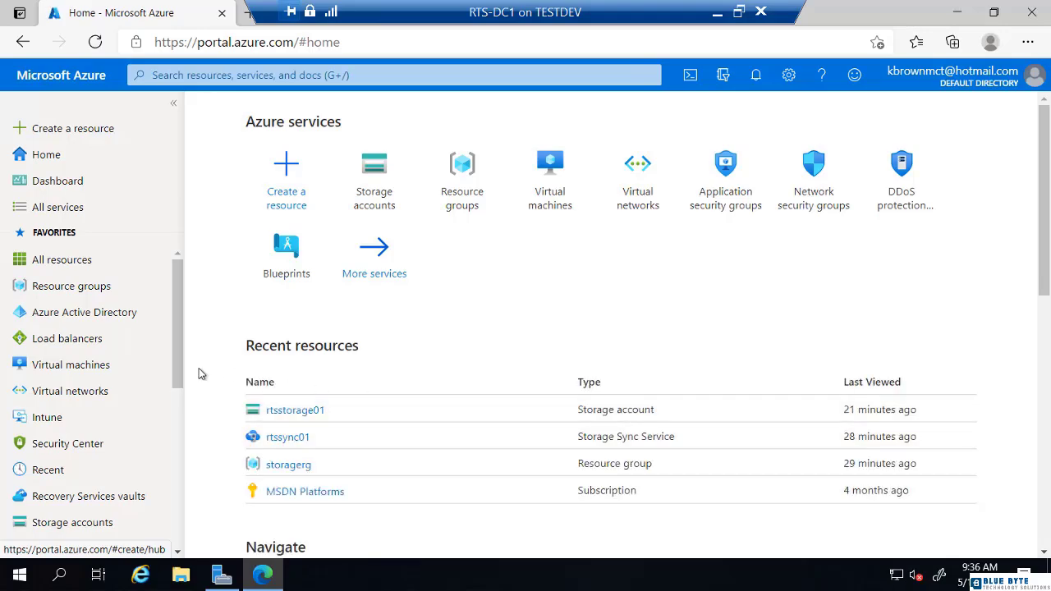
Step: Start a new user from Azure Active Directory's Users list
click(81, 318)
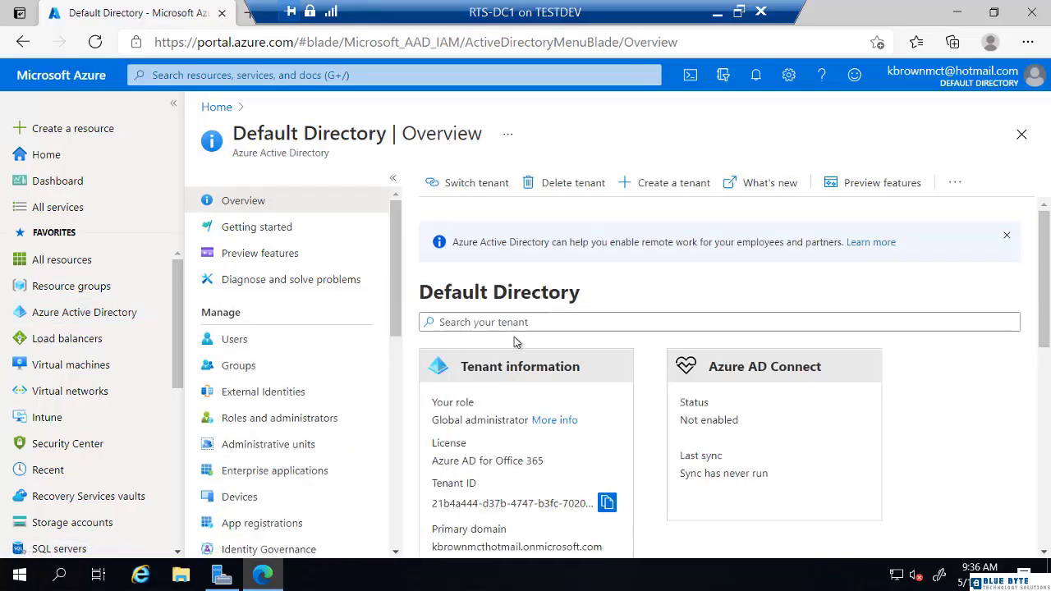
click(229, 342)
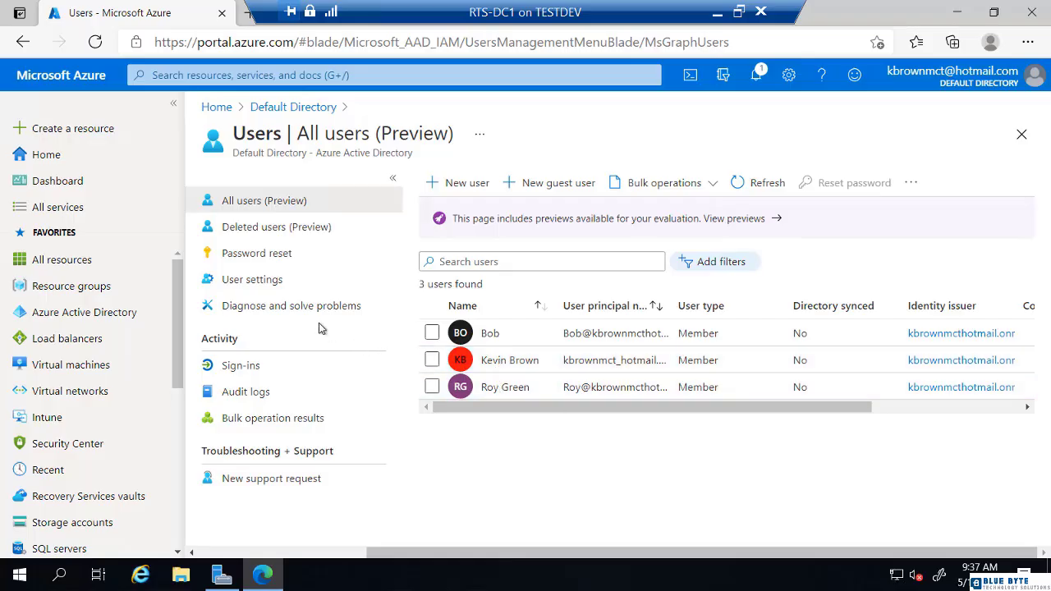
click(467, 183)
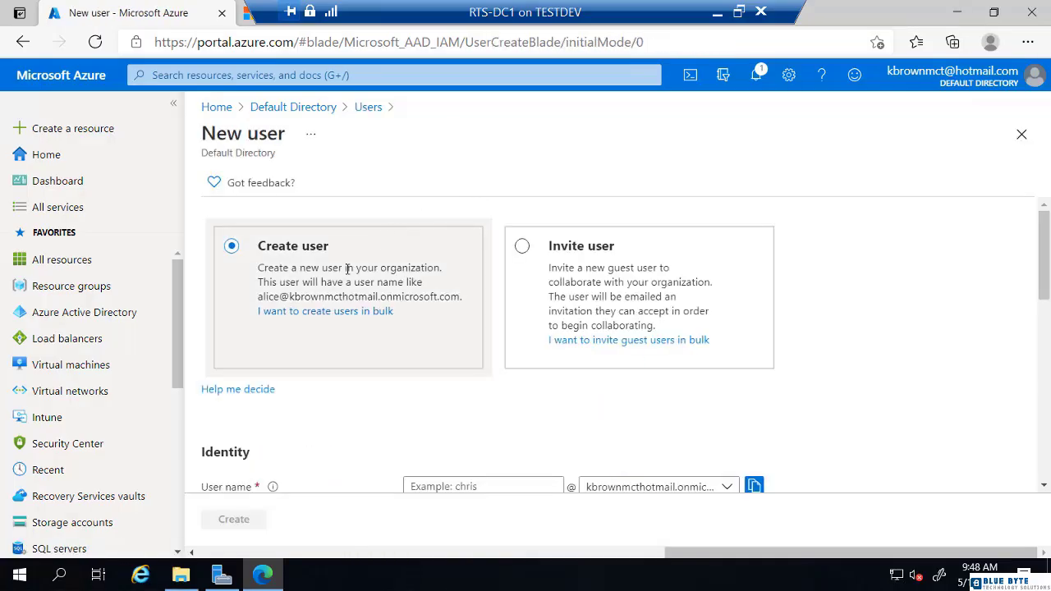
Step: Enter the new admin's user name, display name and first name
scroll(321, 279, down, 2)
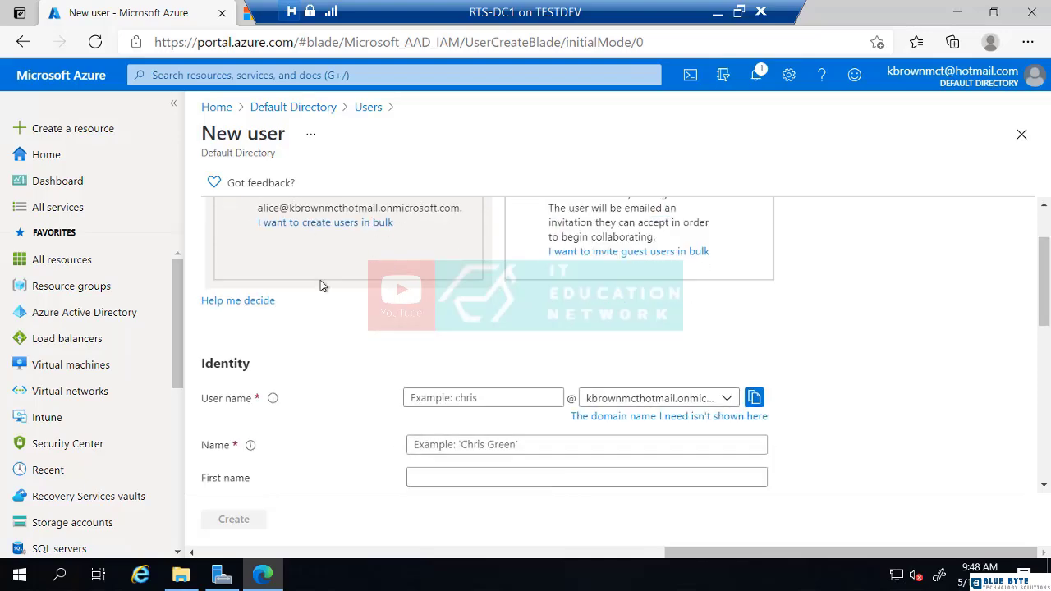
click(430, 355)
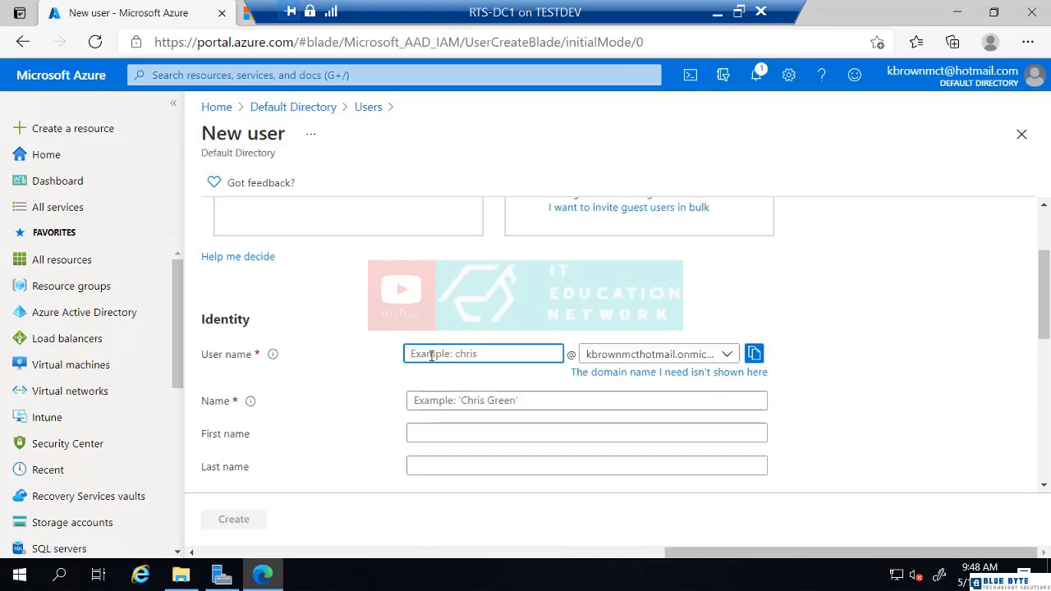
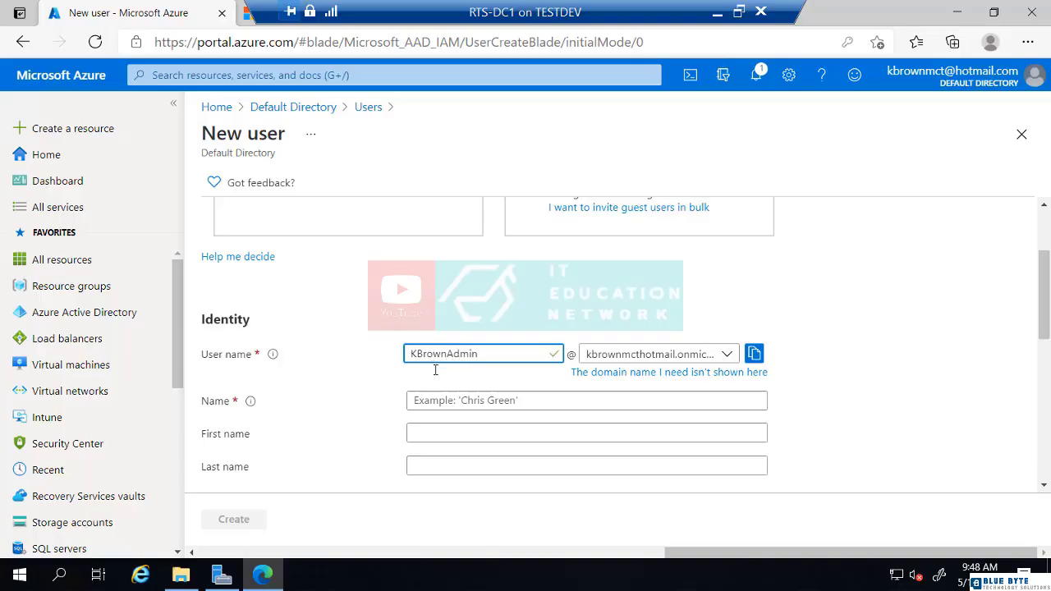
click(442, 403)
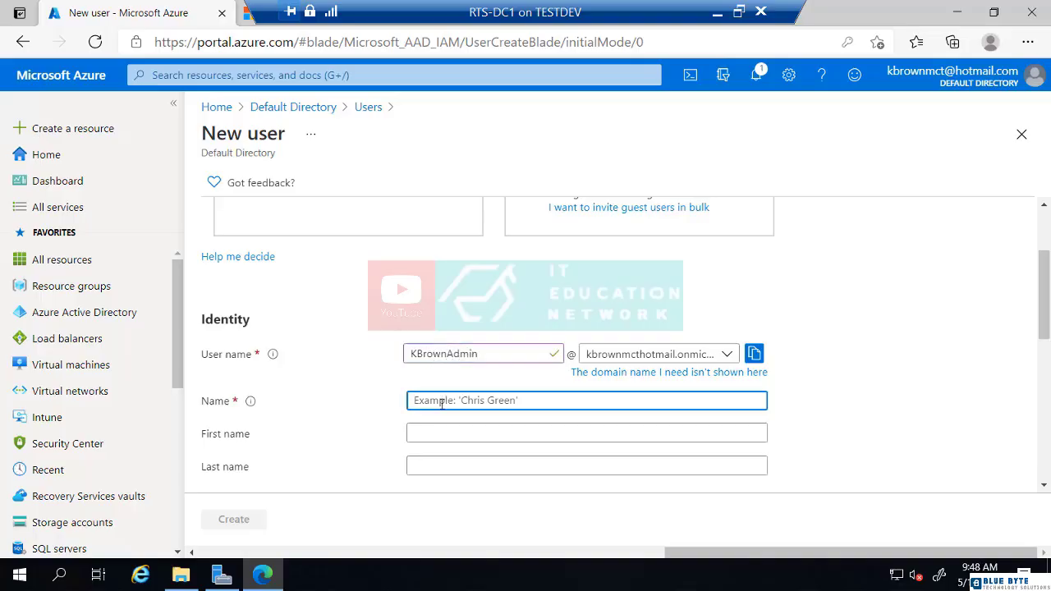
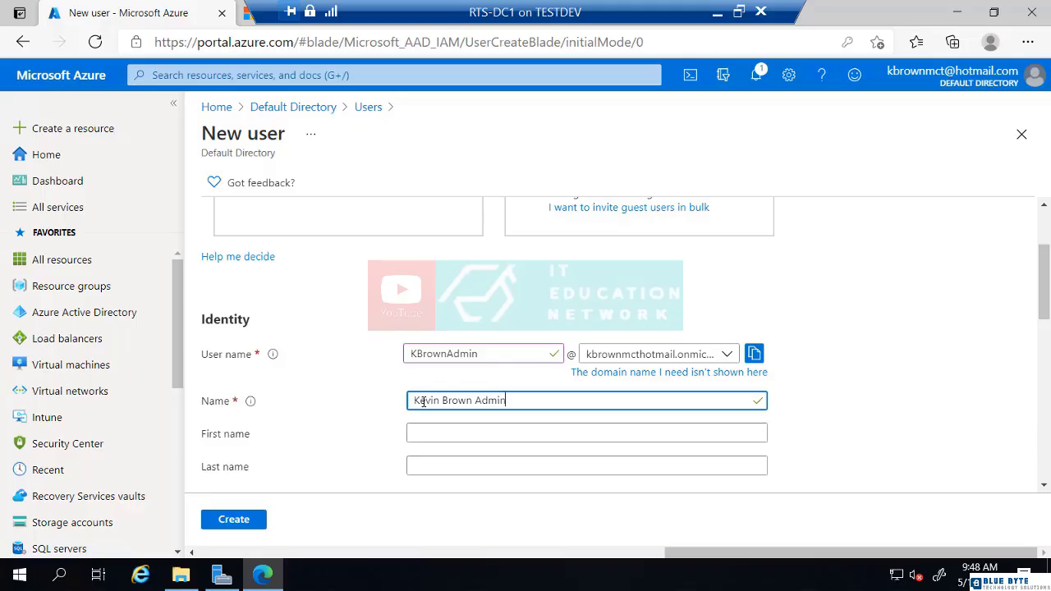
key(Tab)
text(Kevin)
key(Tab)
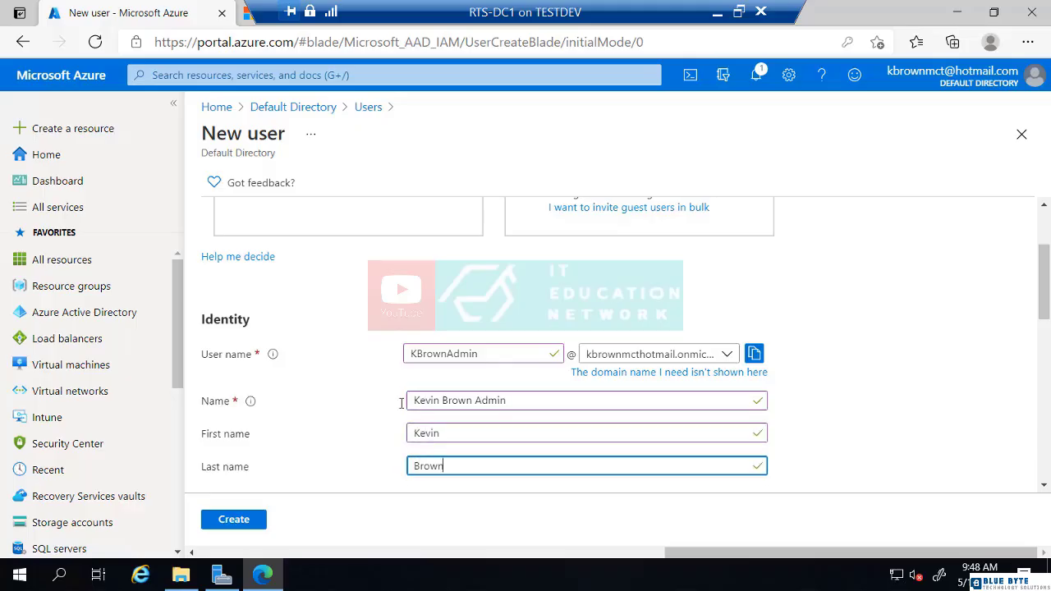
Step: Choose 'Let me create the password' and type a custom initial password
scroll(385, 405, down, 2)
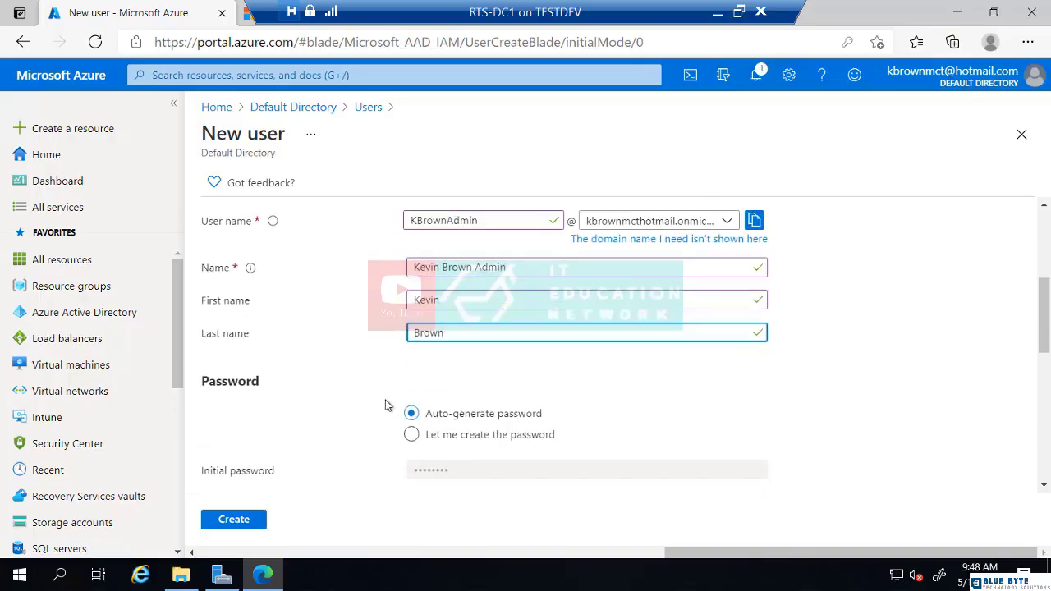
click(411, 435)
click(417, 469)
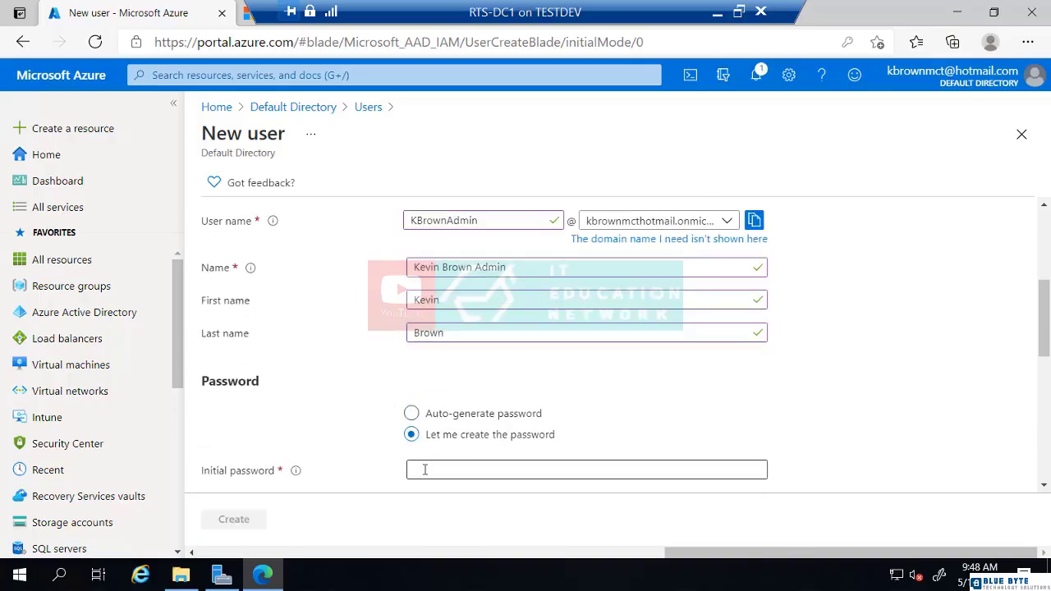
text(P)
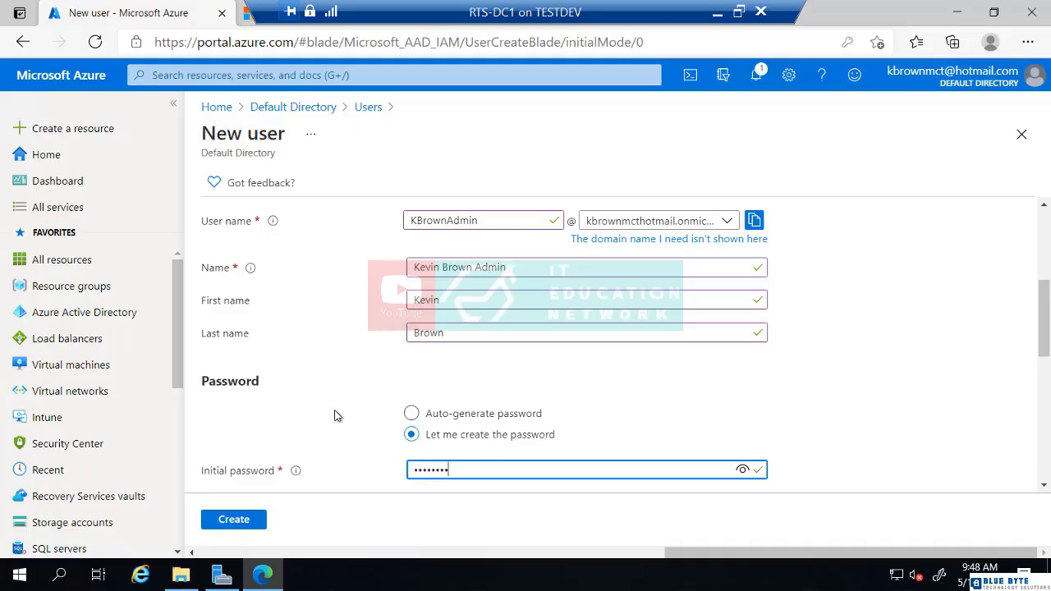
scroll(334, 416, down, 2)
scroll(334, 417, down, 2)
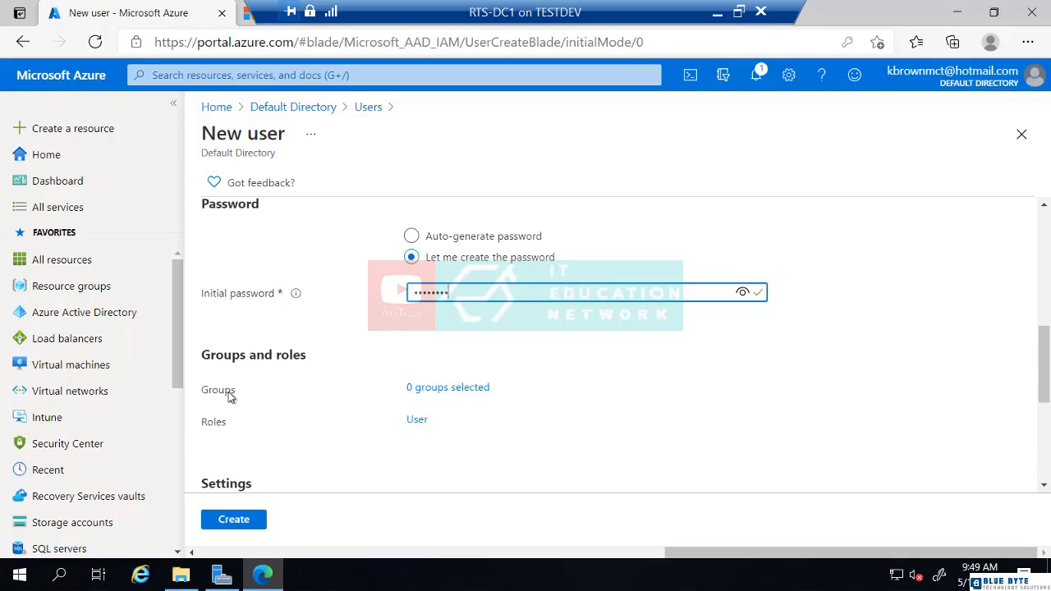
Step: Tick the Global administrator directory role for the new user and confirm with Select
click(416, 420)
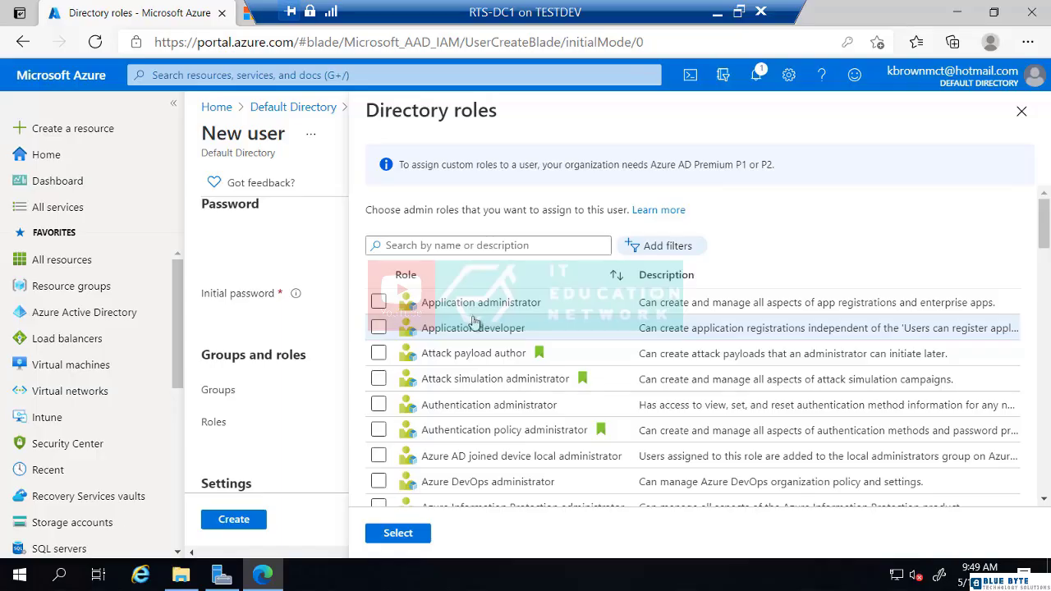
scroll(474, 320, down, 2)
scroll(475, 320, down, 1)
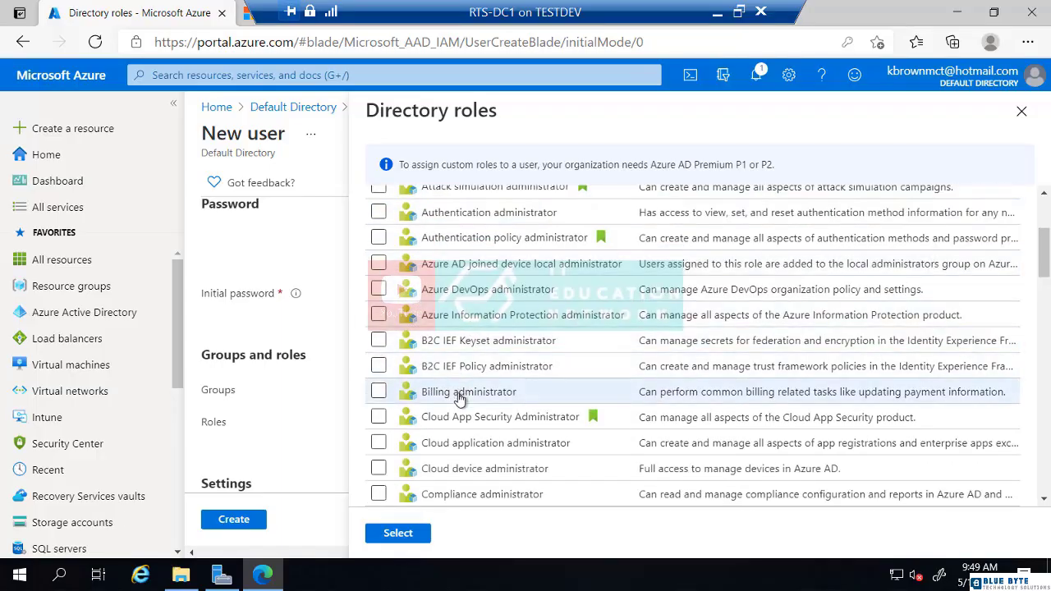
scroll(460, 398, down, 4)
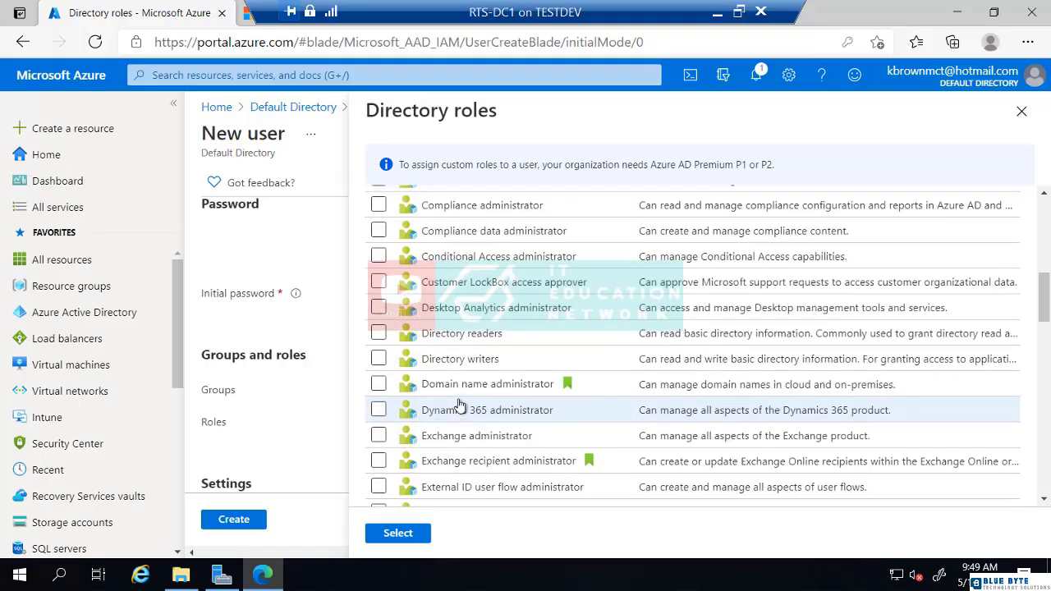
scroll(460, 405, down, 2)
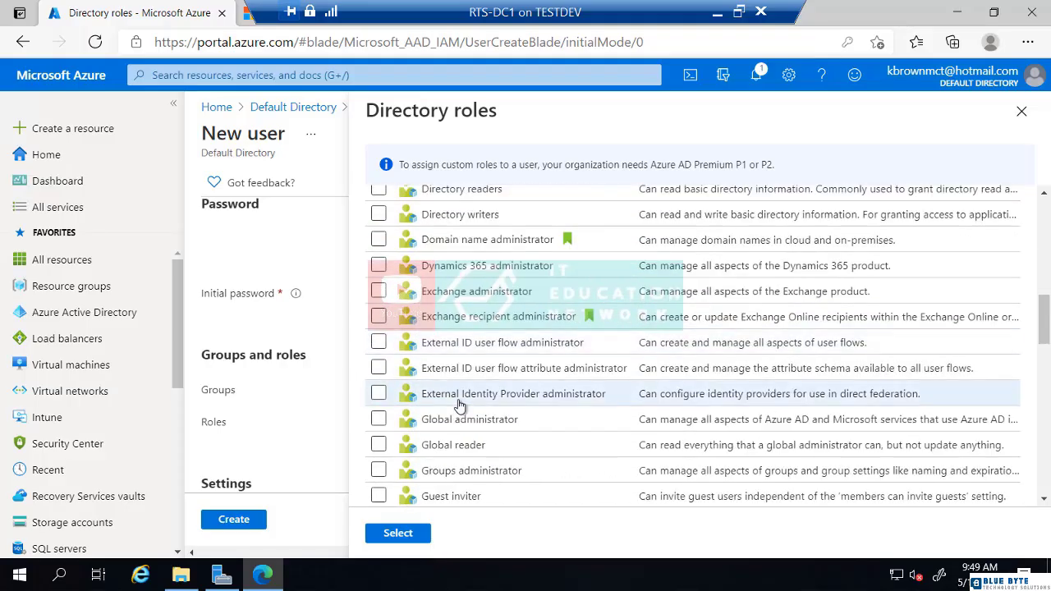
click(380, 421)
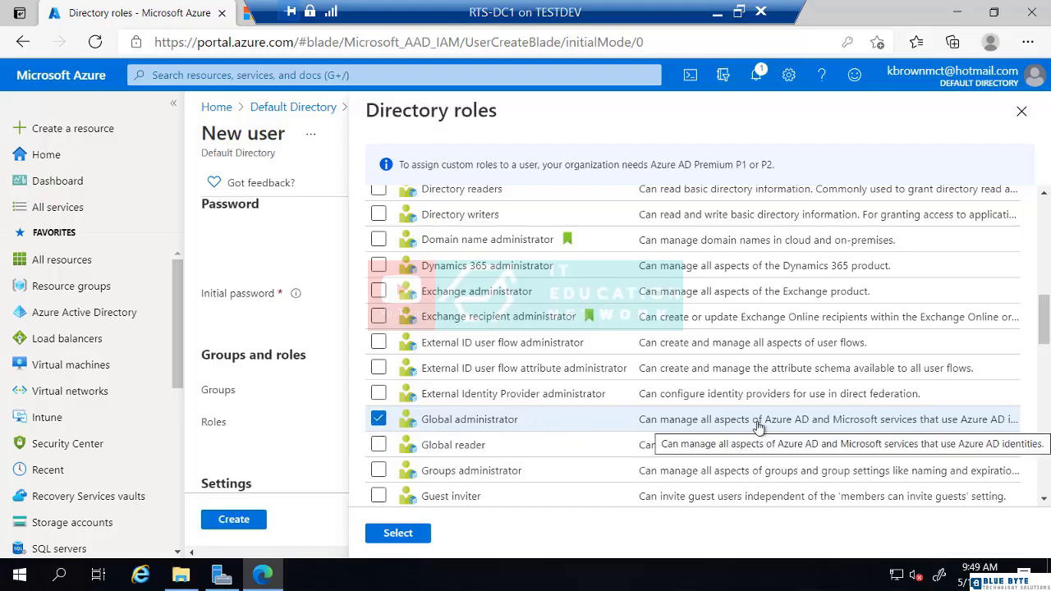
scroll(487, 369, down, 2)
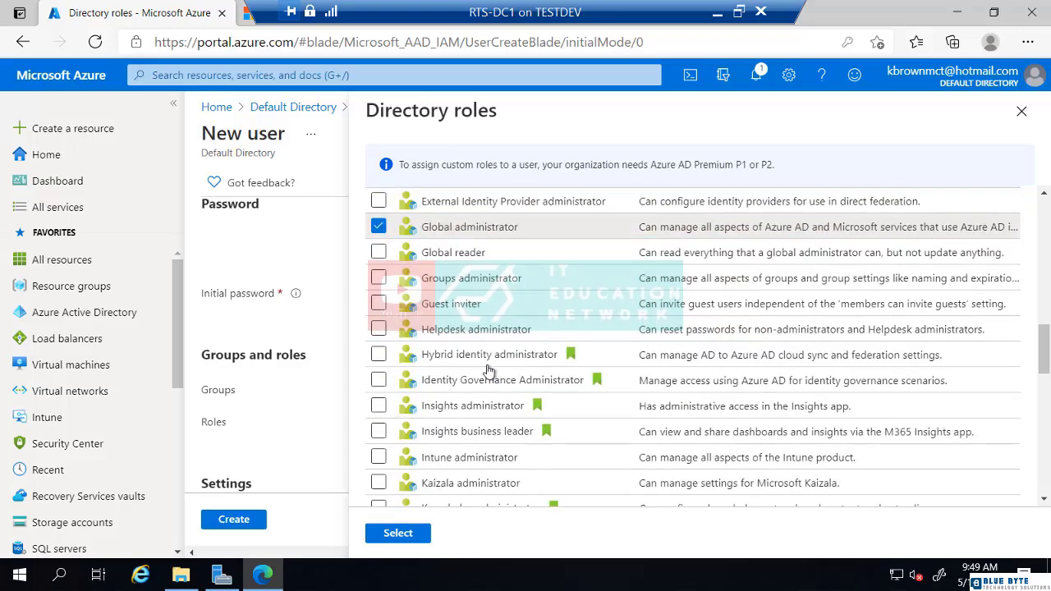
scroll(489, 372, down, 2)
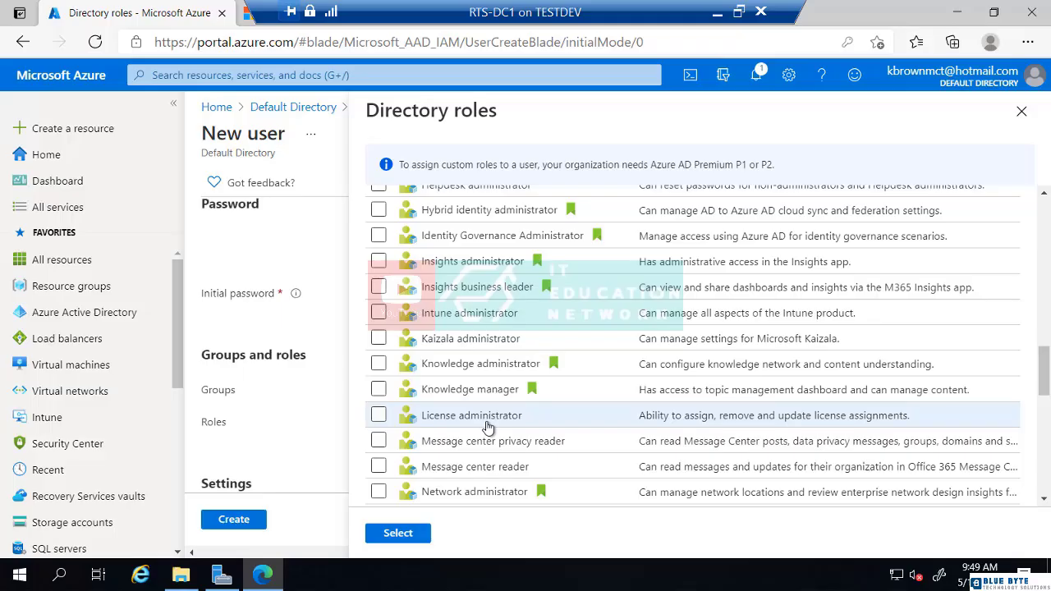
scroll(488, 426, down, 3)
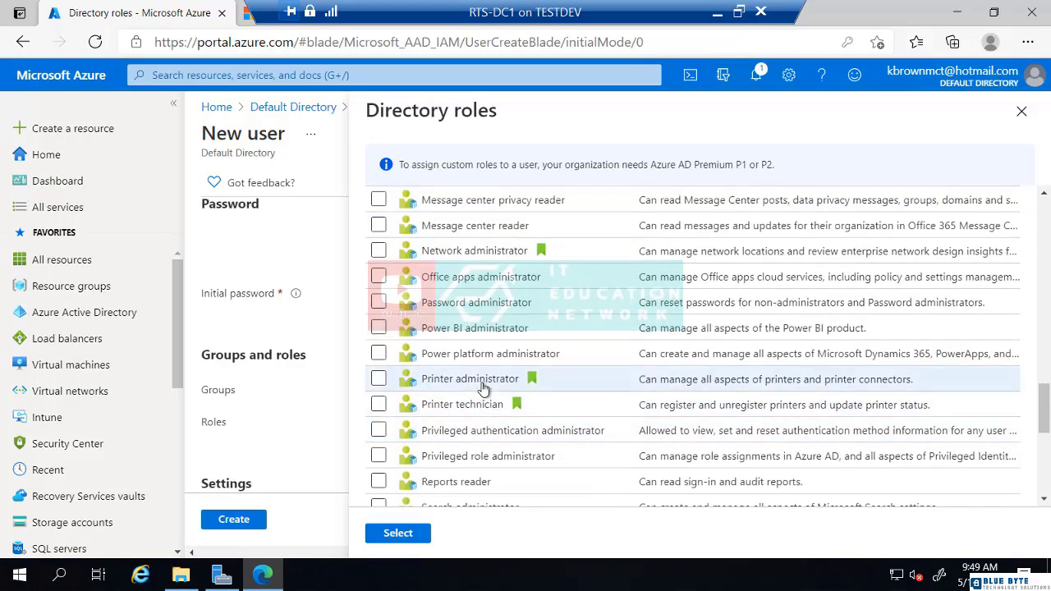
scroll(483, 390, down, 5)
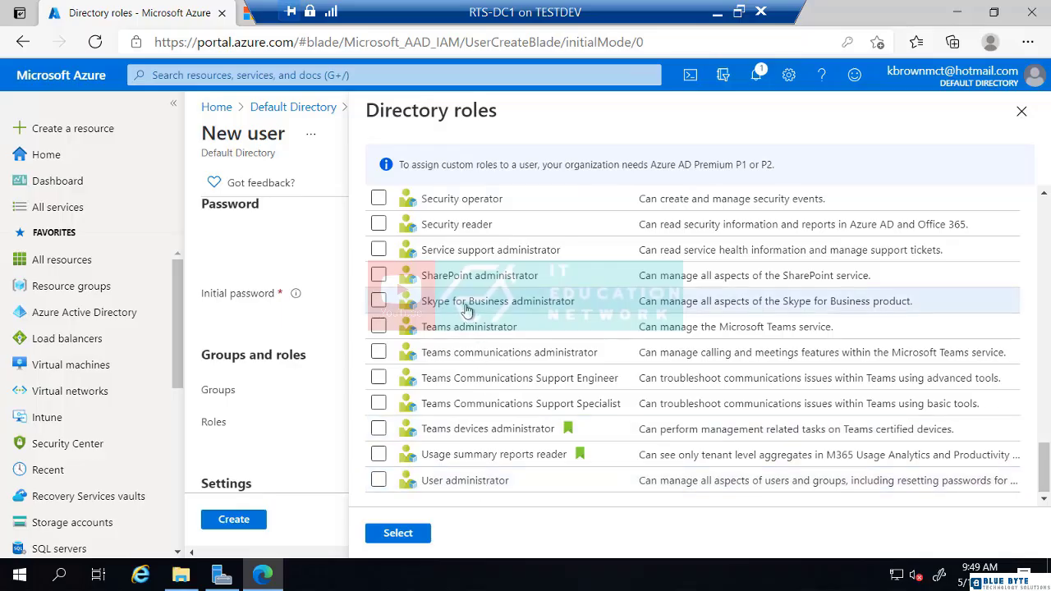
click(399, 536)
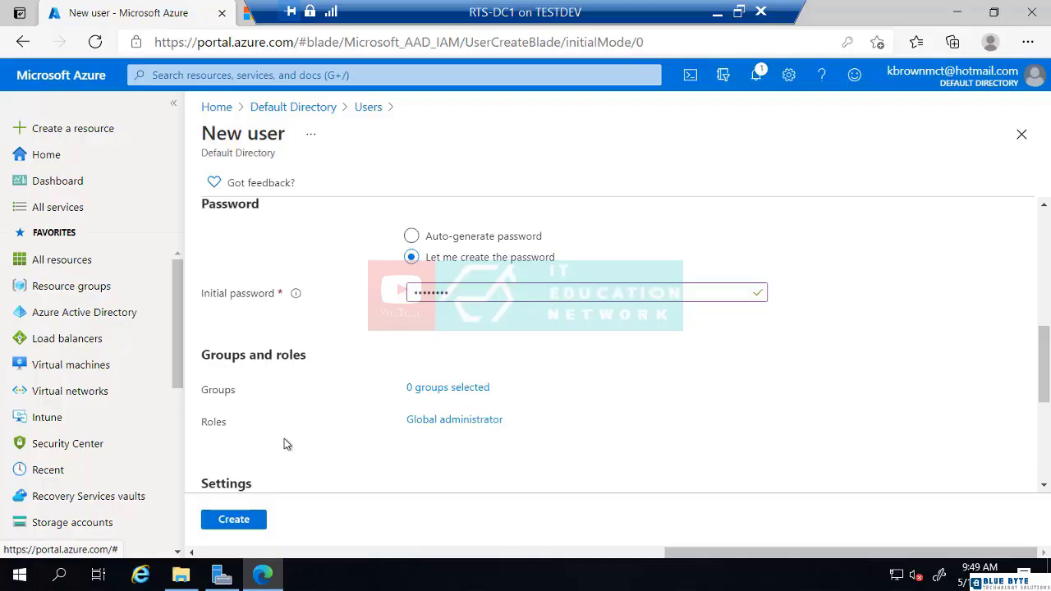
Step: Create the user, dismiss the save-password prompt, and open the new admin's profile
click(237, 524)
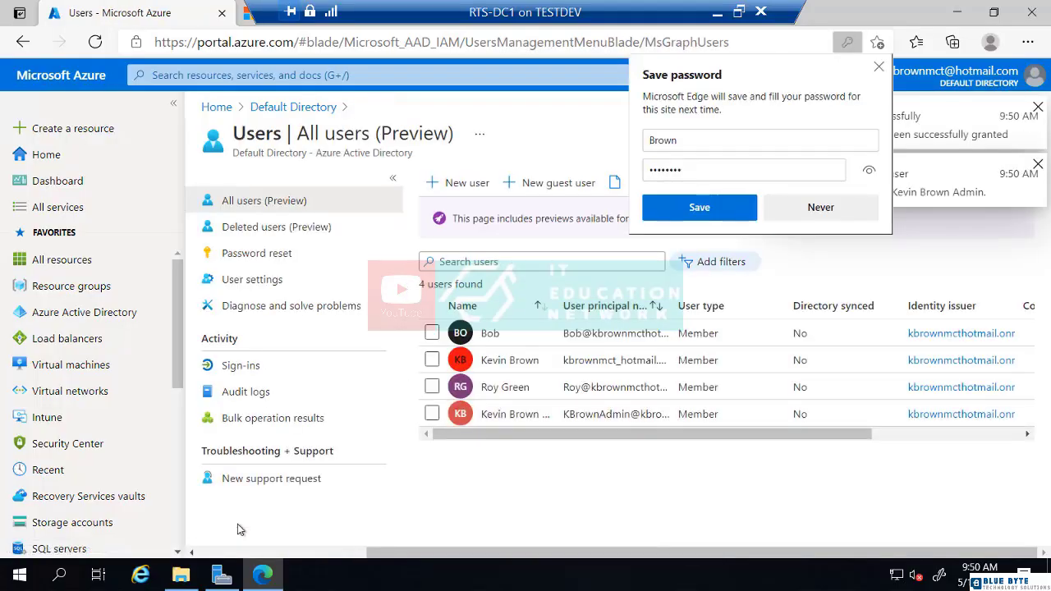
click(880, 67)
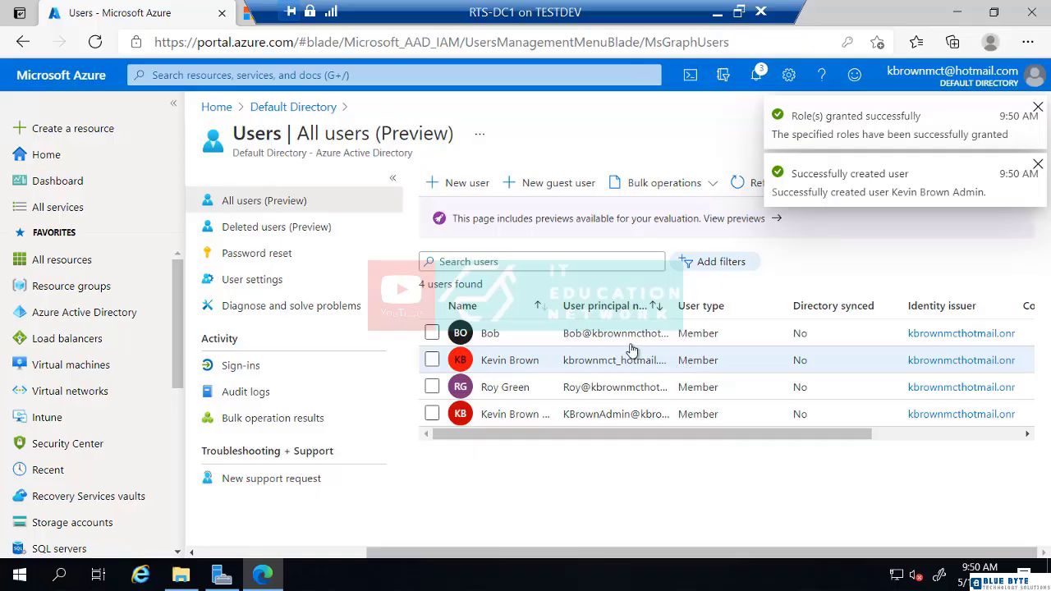
click(593, 417)
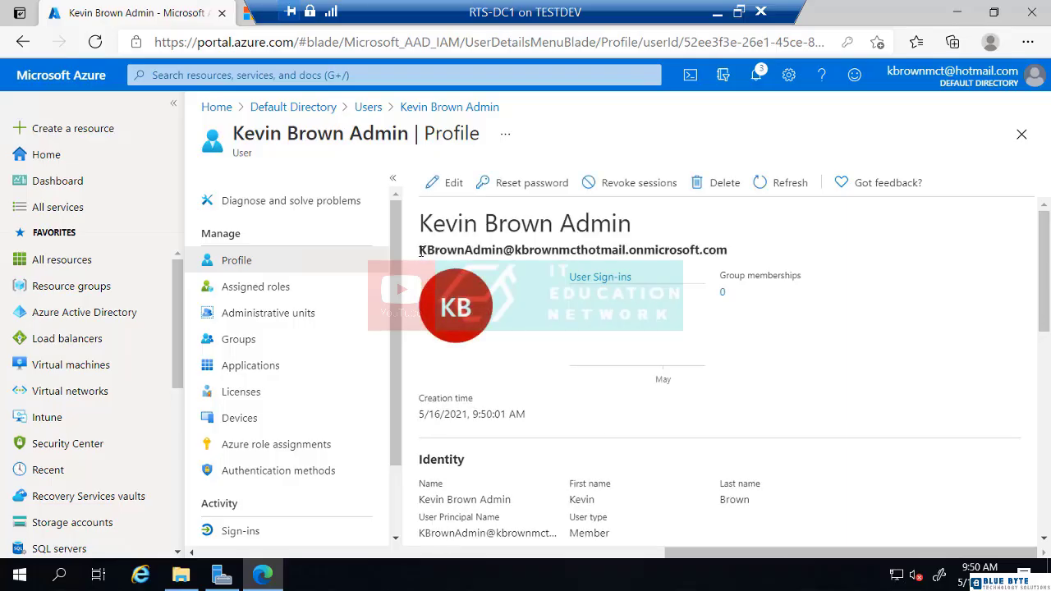
Step: Copy the new admin's user principal name and select its tenant domain part
drag(419, 249, 731, 249)
right_click(657, 252)
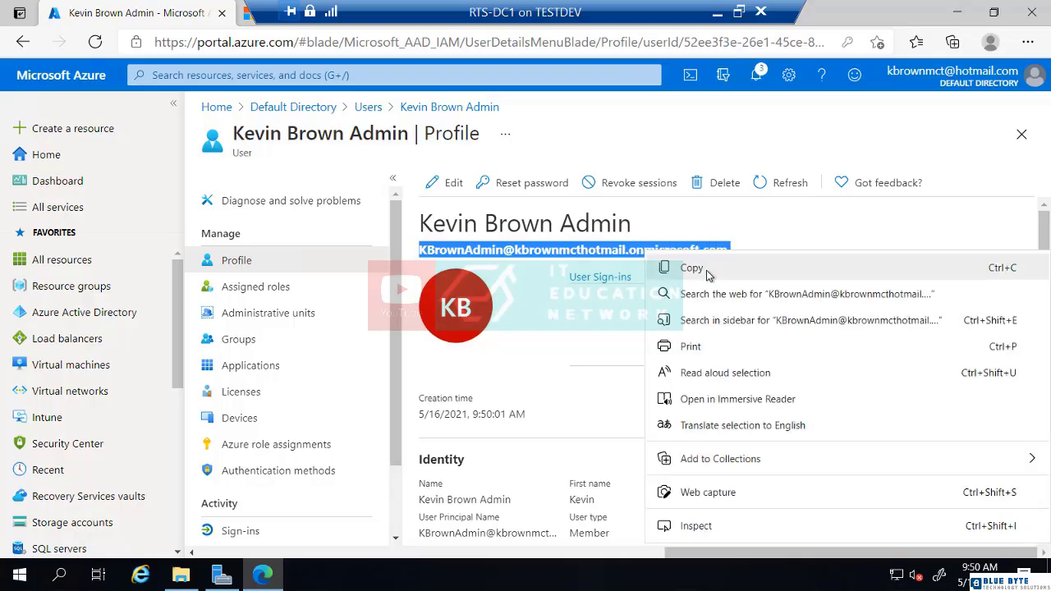
click(695, 265)
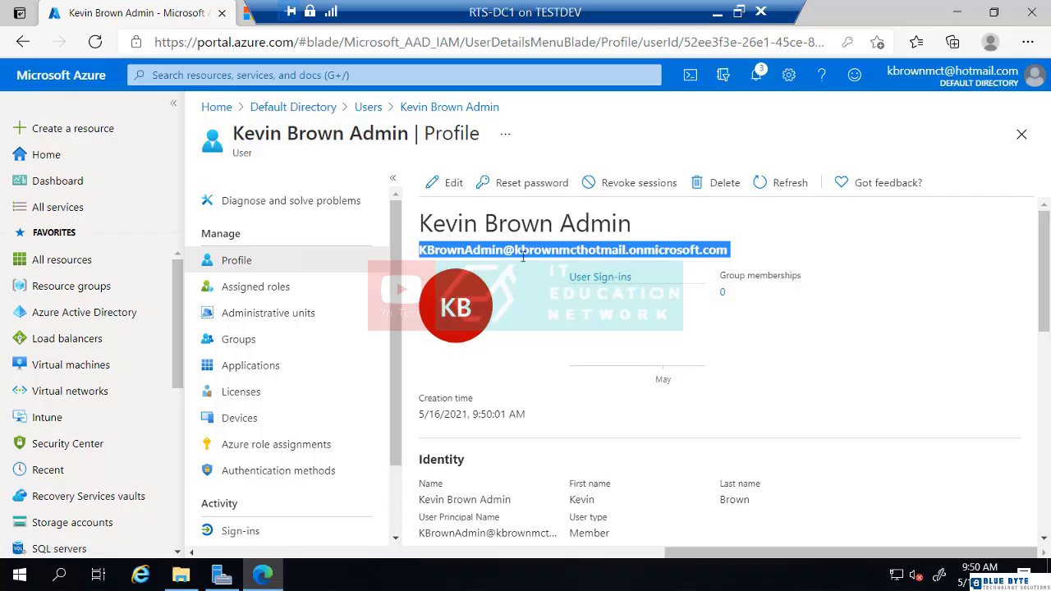
click(584, 255)
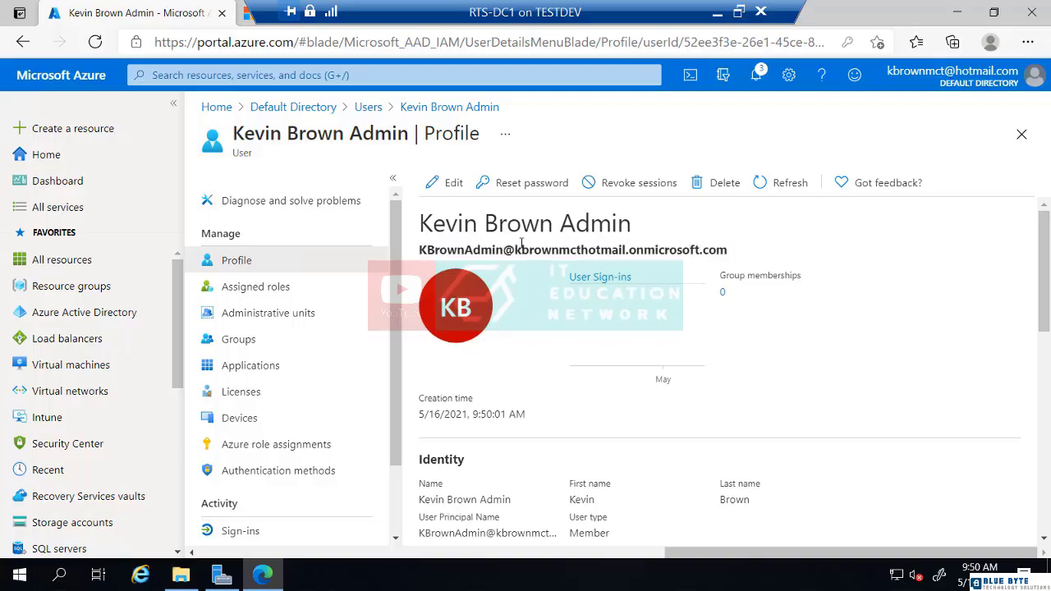
drag(514, 244, 626, 252)
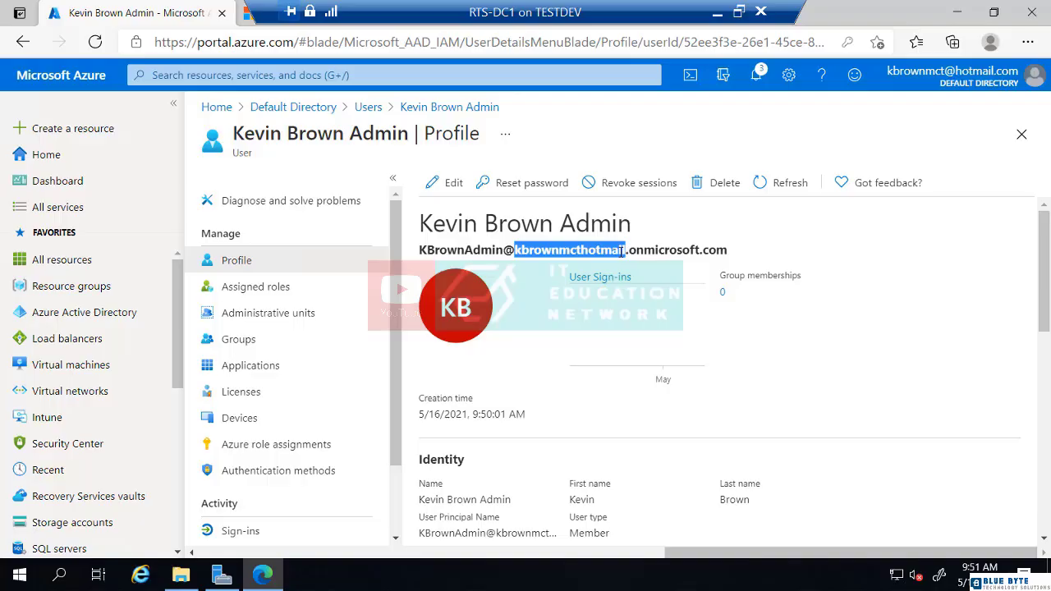
drag(621, 253, 634, 250)
Step: Open an InPrivate window and go to portal.azure.com
click(1027, 42)
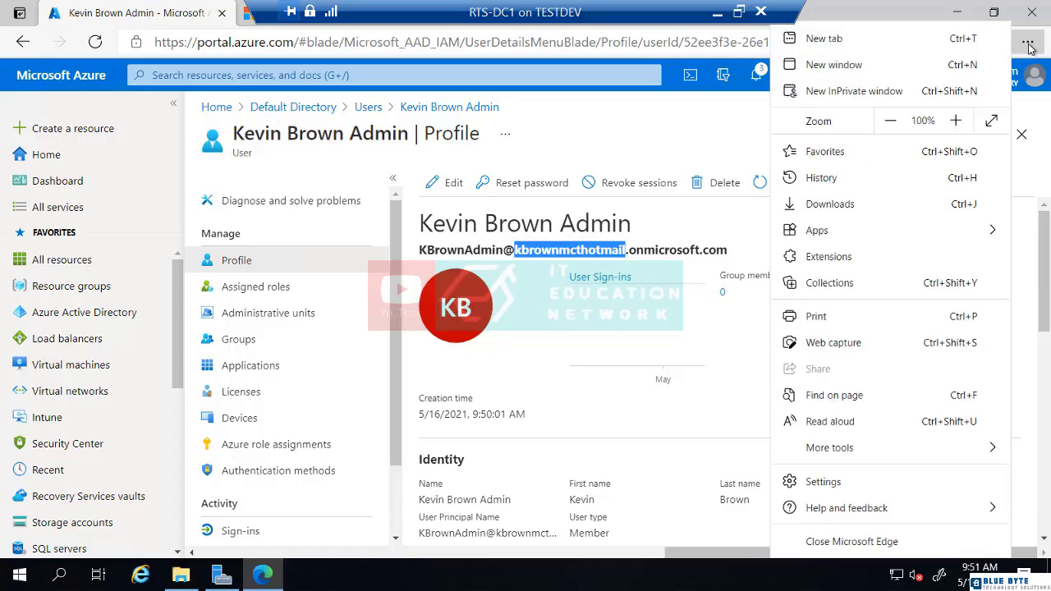
click(868, 94)
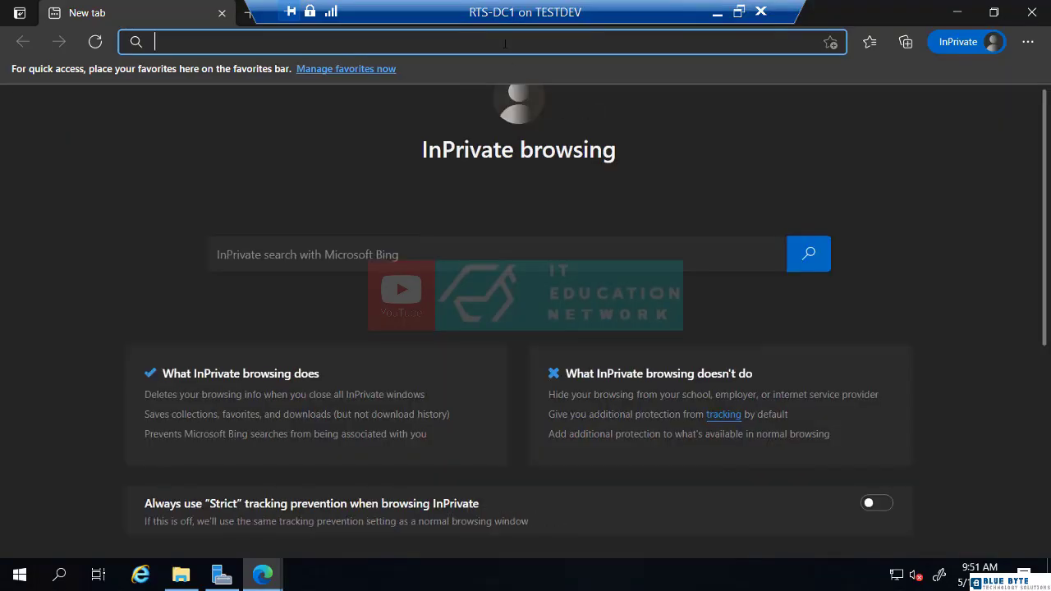
text(portal)
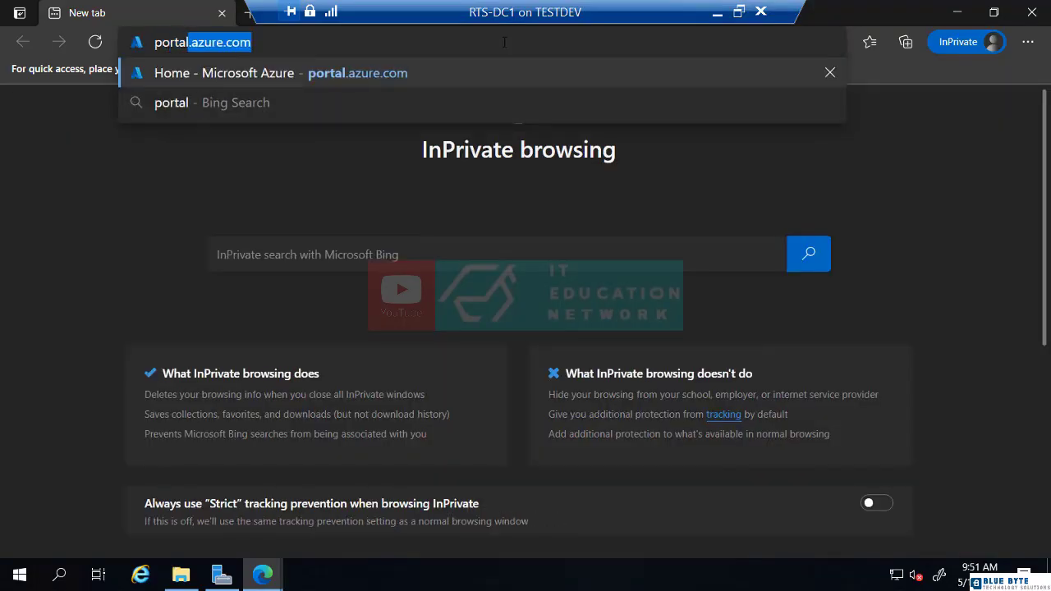
key(Return)
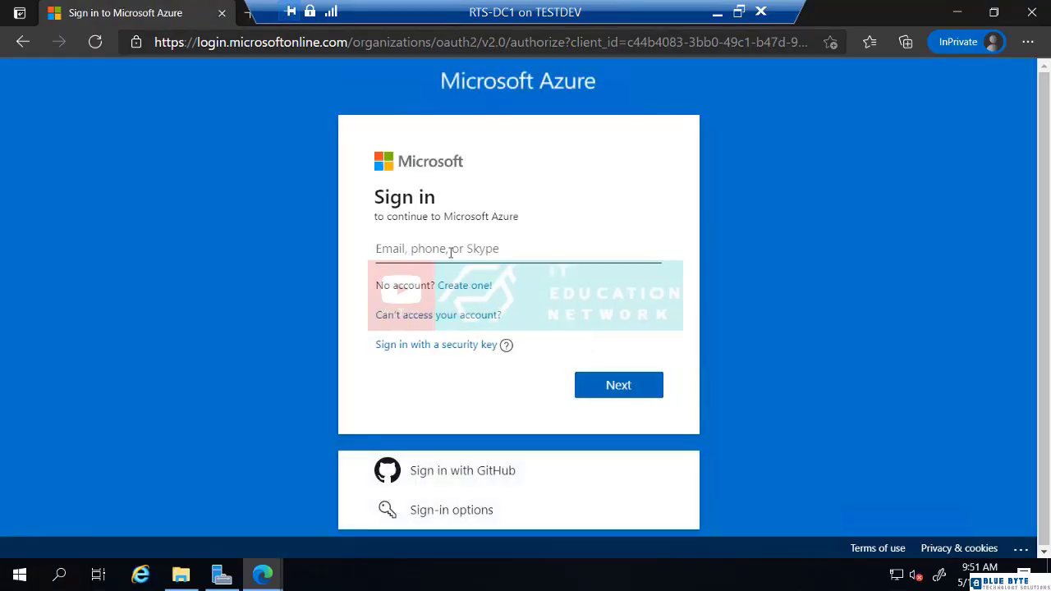
Step: Paste the new admin's UPN as the sign-in email and continue to the password
click(453, 248)
key(ctrl+v)
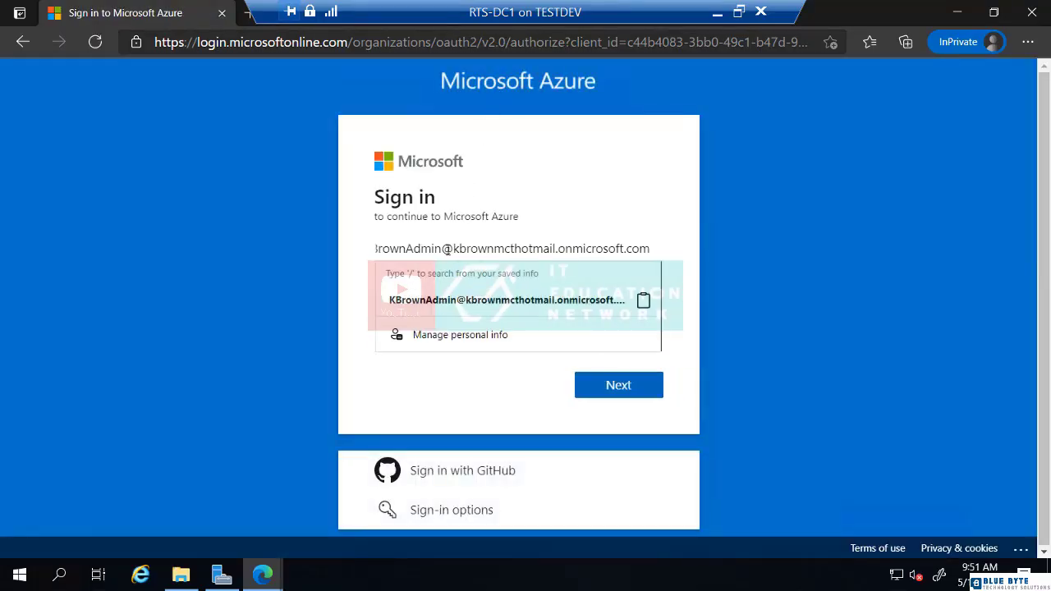
click(355, 285)
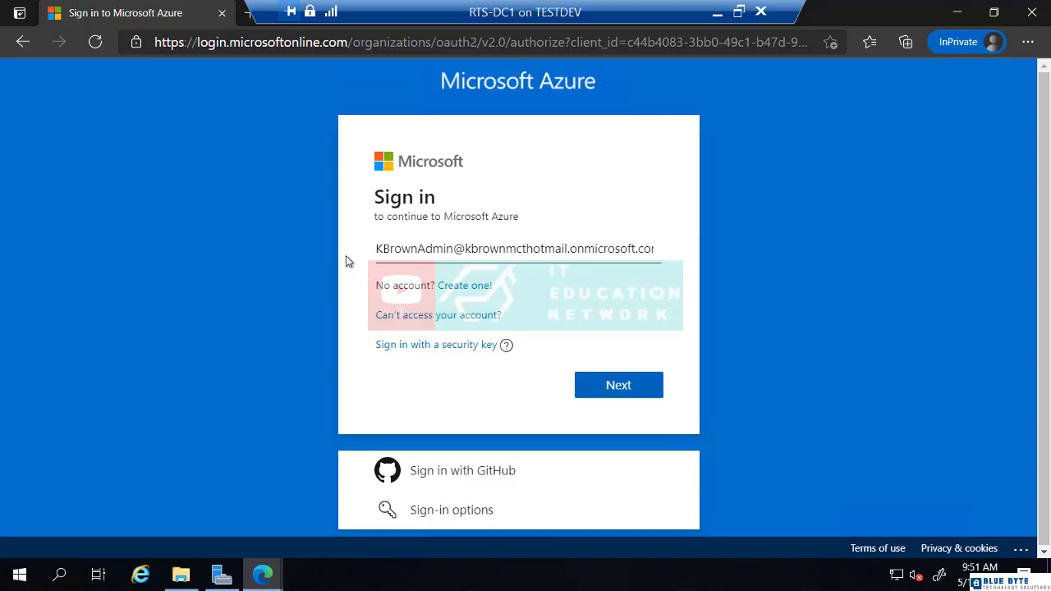
click(615, 390)
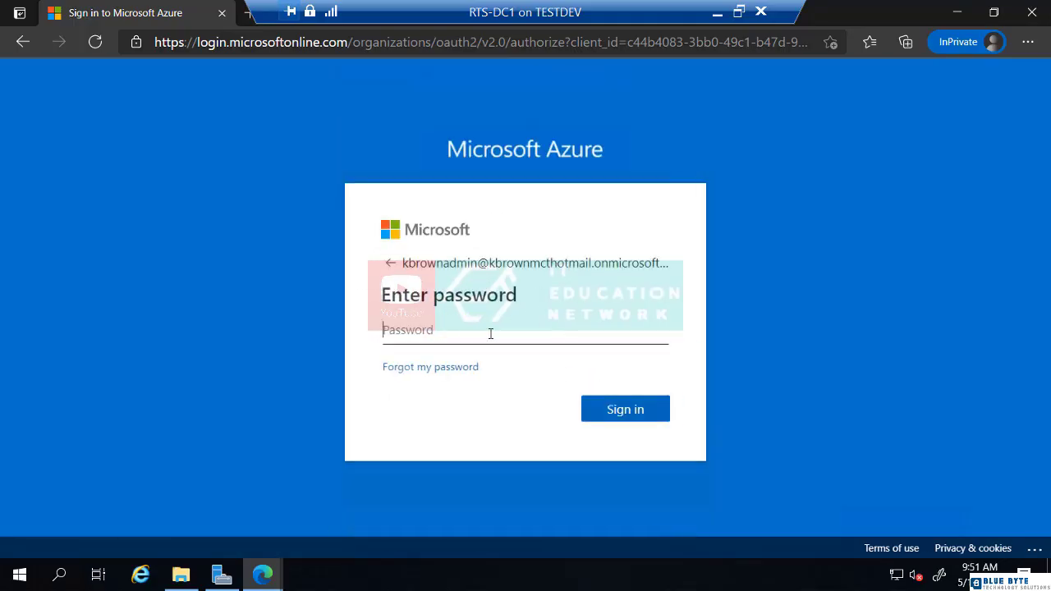
Step: Sign in with the initial password, set a new password, and pass the more-information prompt
text(••••••••)
key(Return)
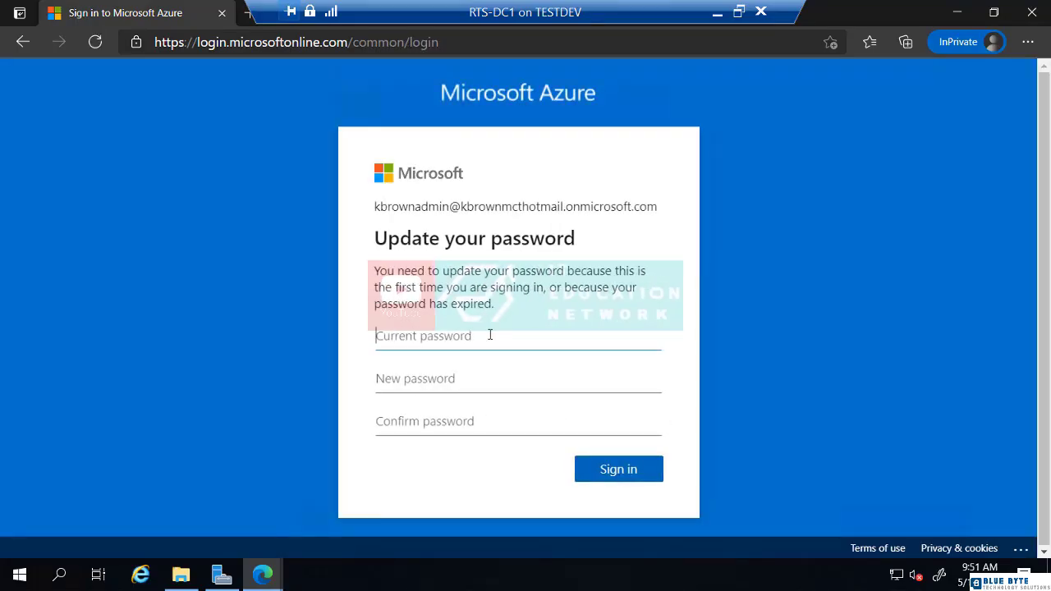
text(•••••••)
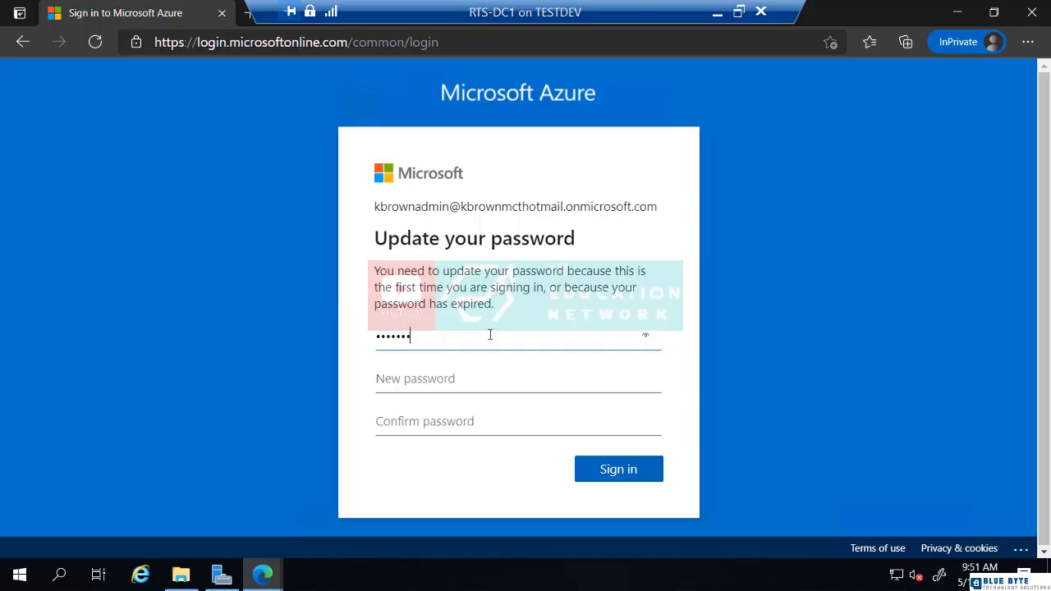
text(•)
key(Tab)
text(•••••••)
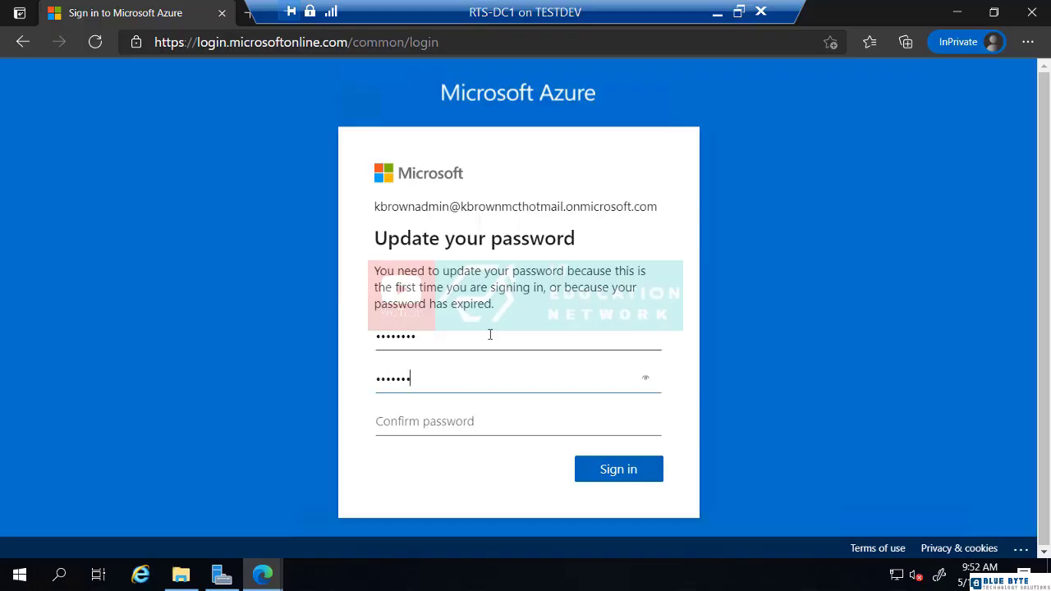
text(••)
key(Tab)
text(•••••)
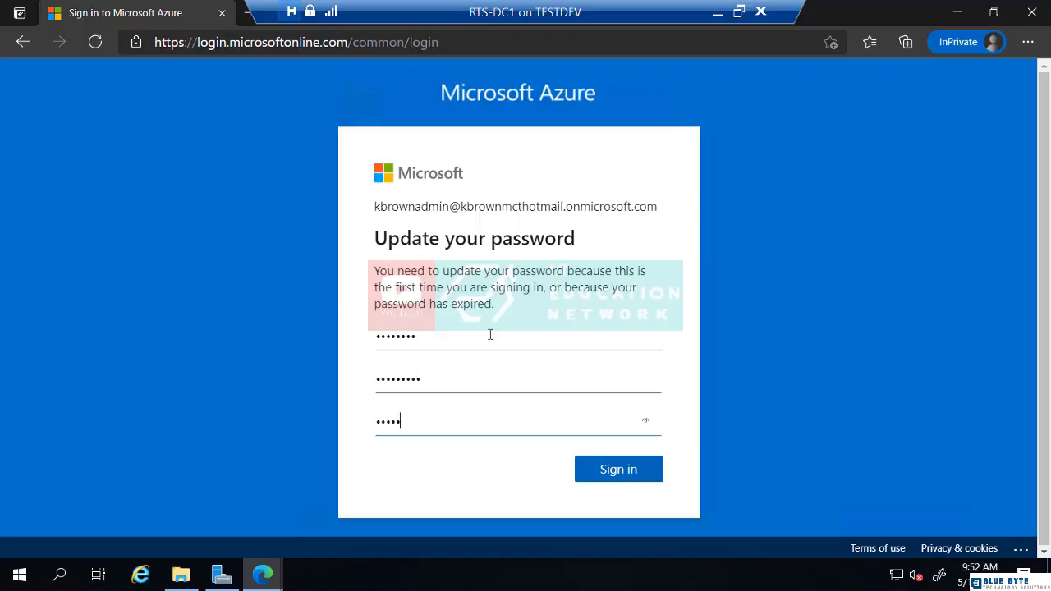
text(••••)
key(Return)
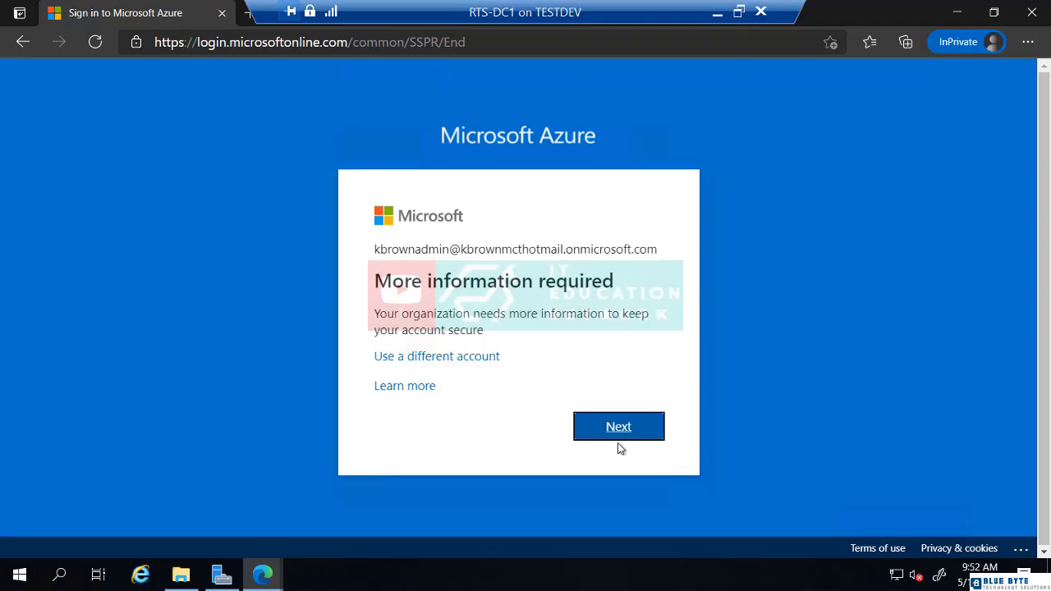
click(616, 432)
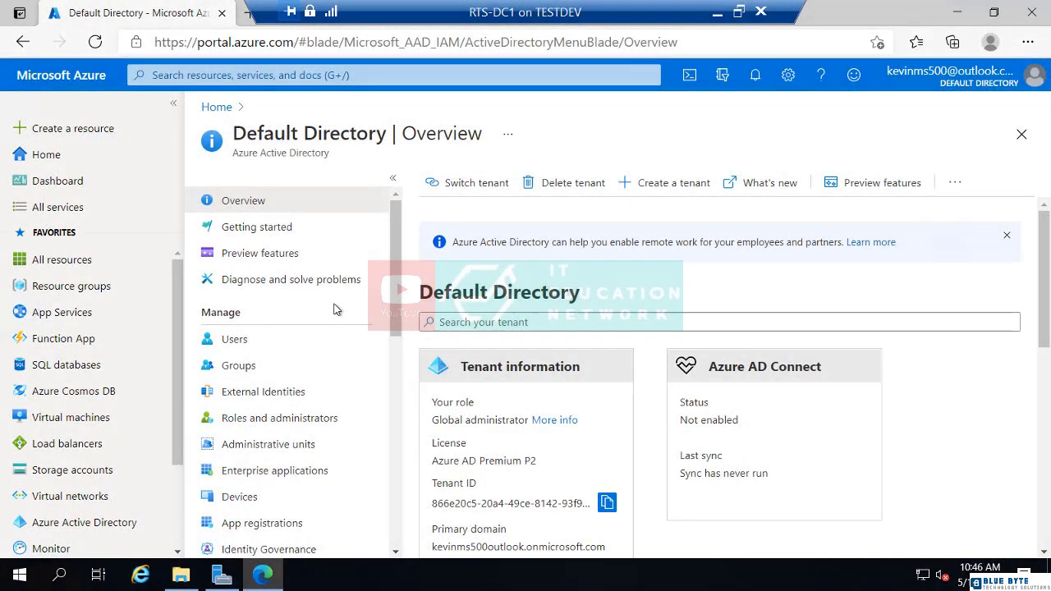
Step: Open the Default Directory's Azure AD Connect page
scroll(333, 343, down, 1)
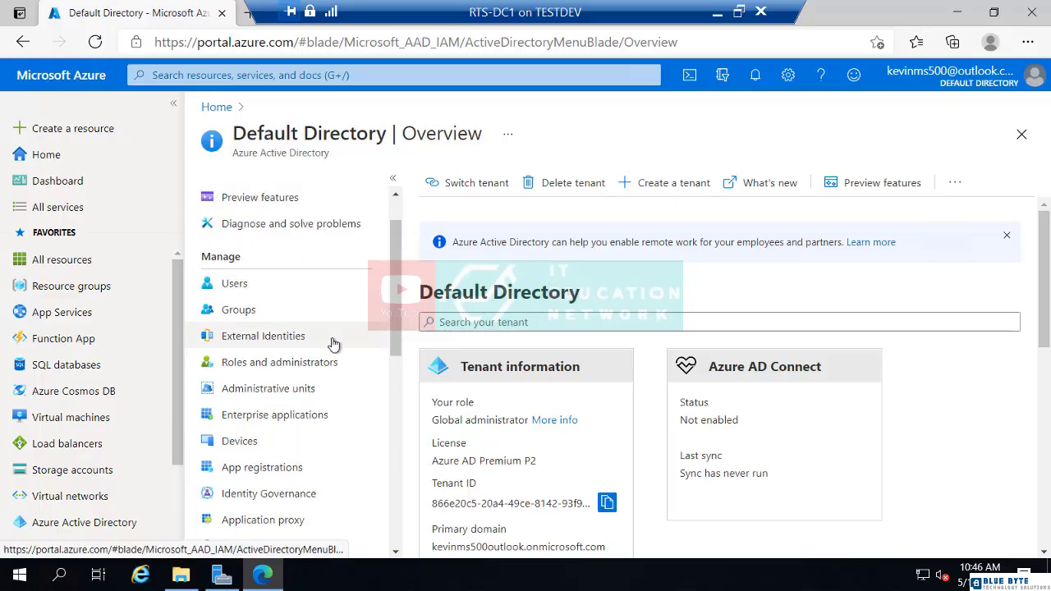
scroll(333, 343, down, 1)
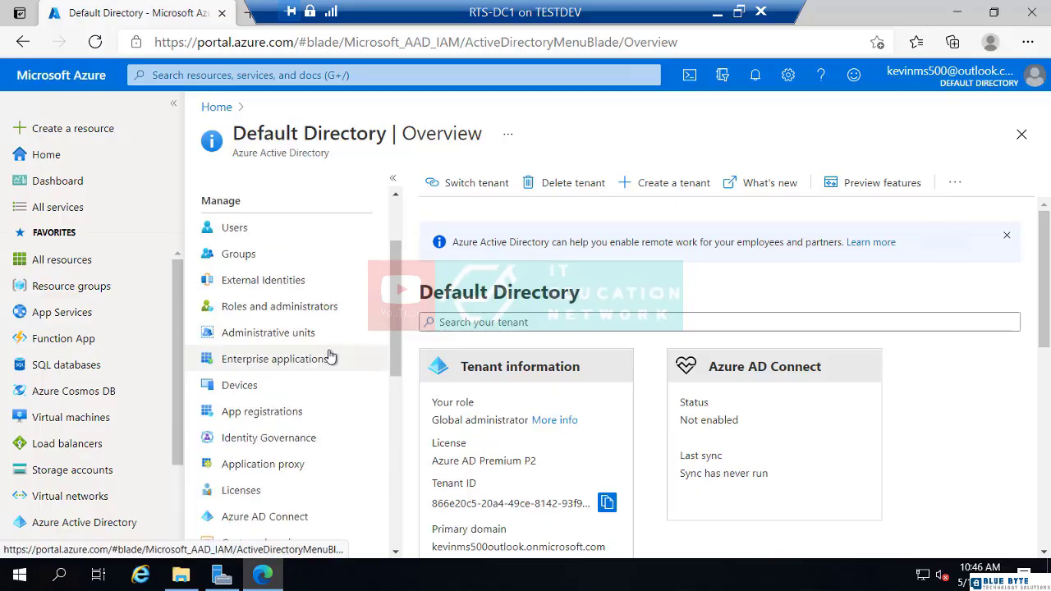
scroll(320, 377, down, 1)
click(280, 464)
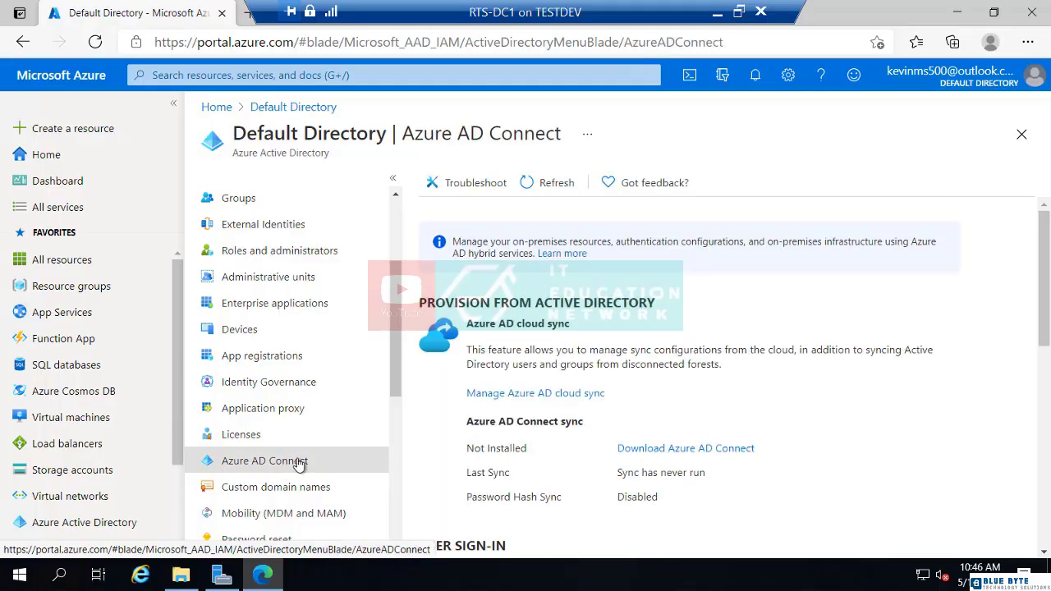
Step: Download the Azure AD Connect installer, launch AzureADConnect (1).msi, and close Edge
click(647, 452)
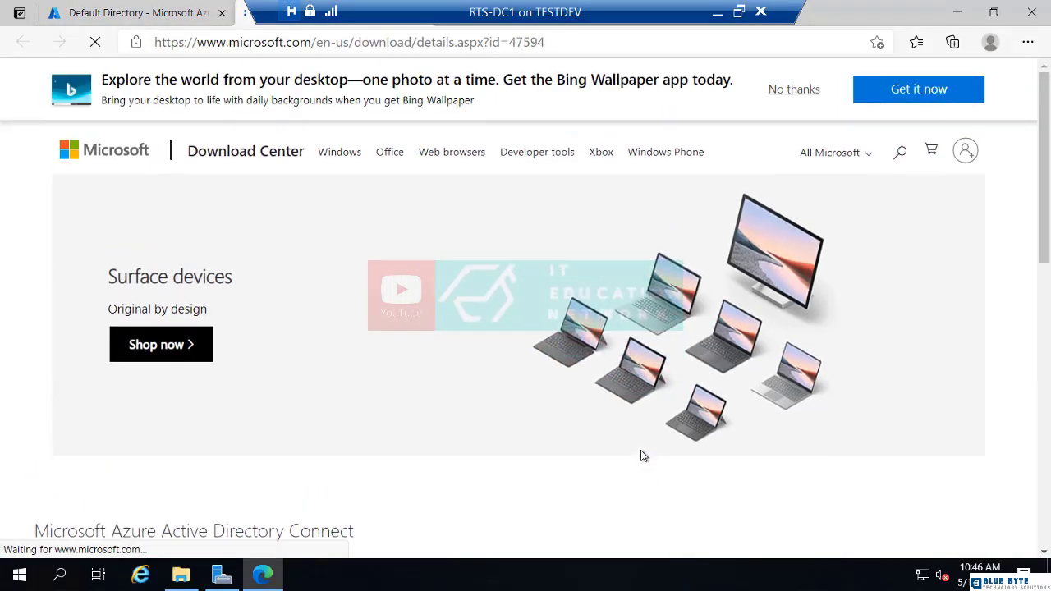
scroll(636, 457, down, 3)
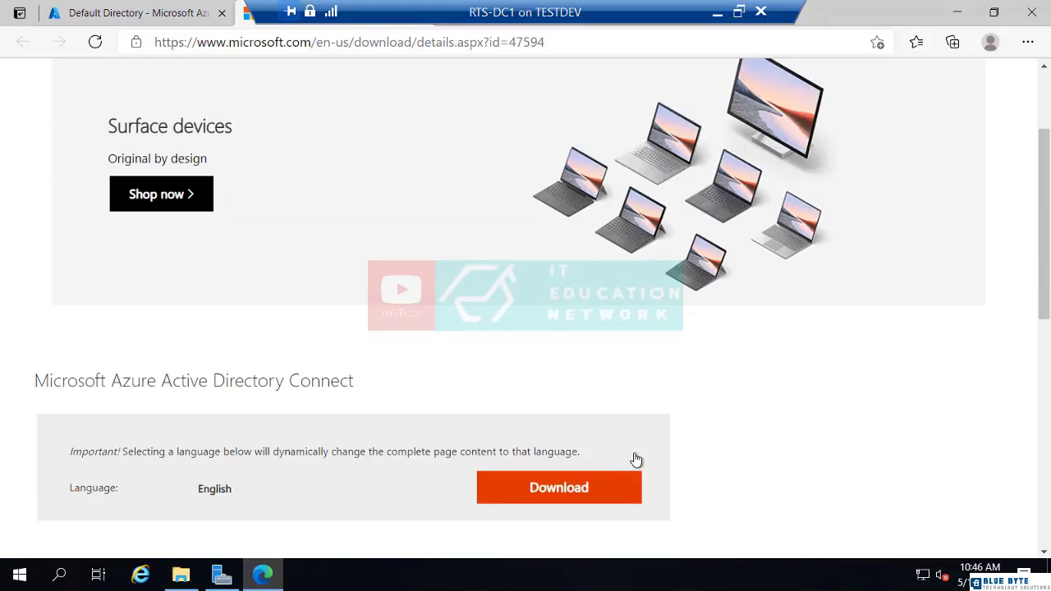
click(572, 426)
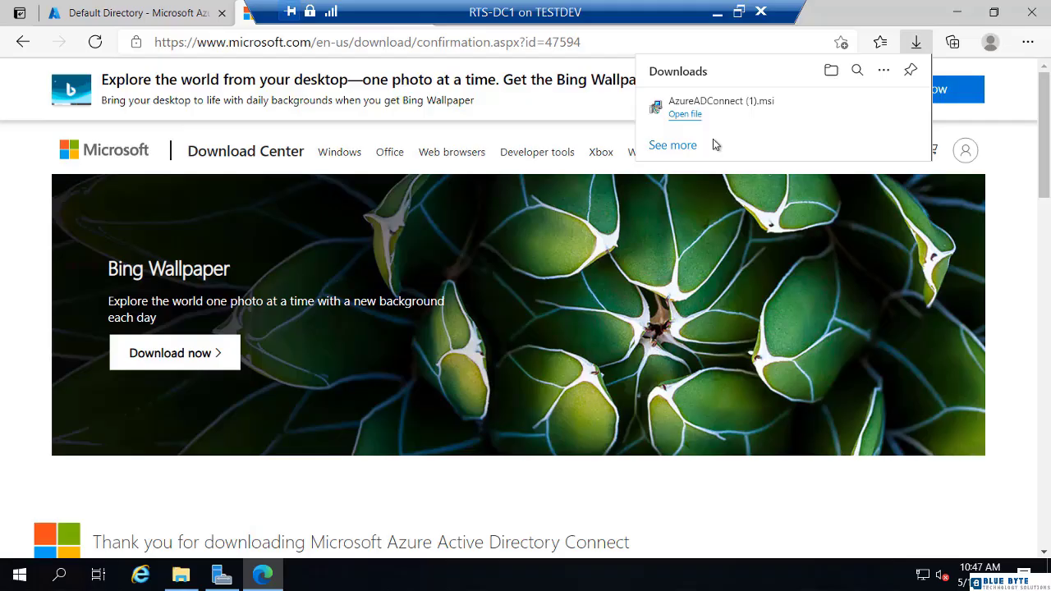
click(688, 116)
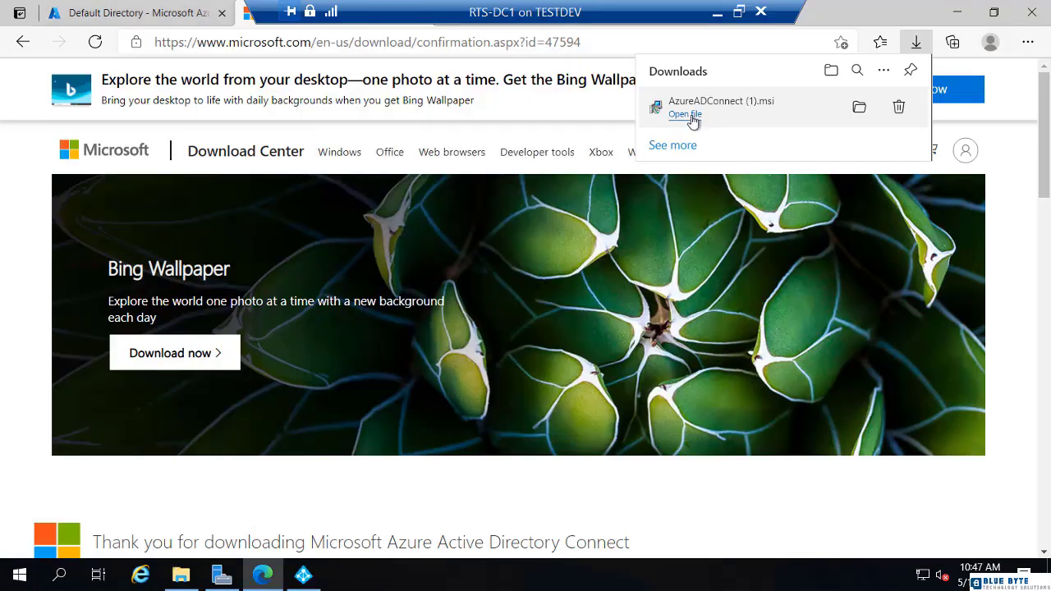
click(1031, 13)
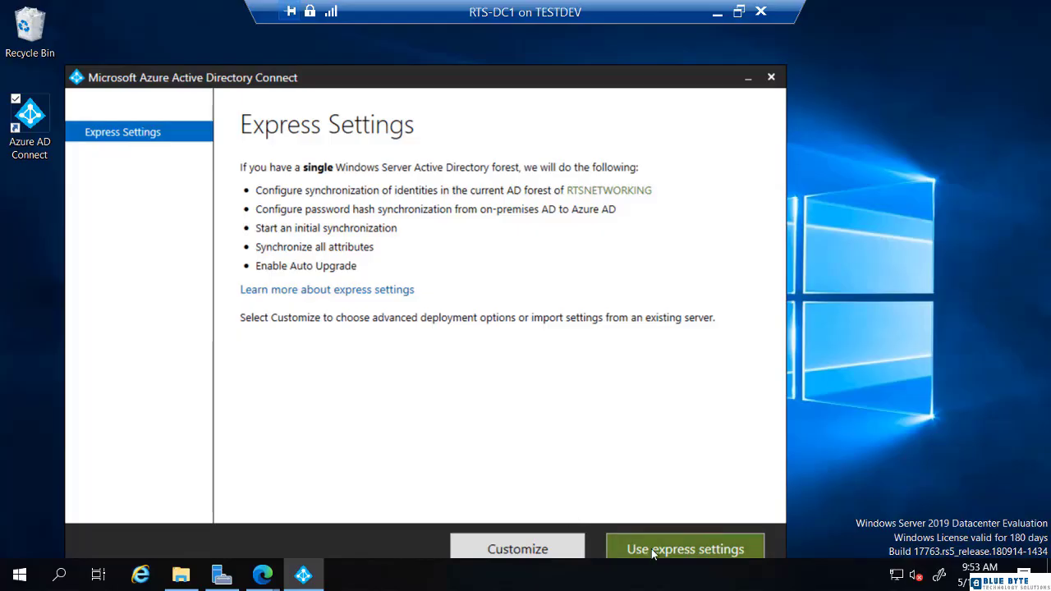
Step: Choose express settings and sign in with the new global admin's pasted username and password
click(657, 552)
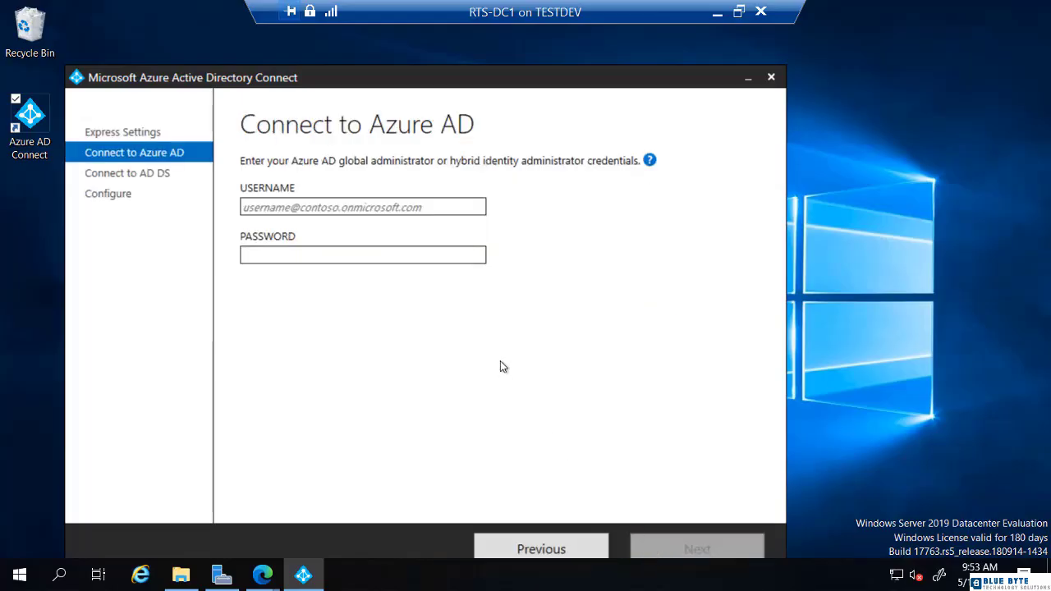
click(420, 205)
key(ctrl+v)
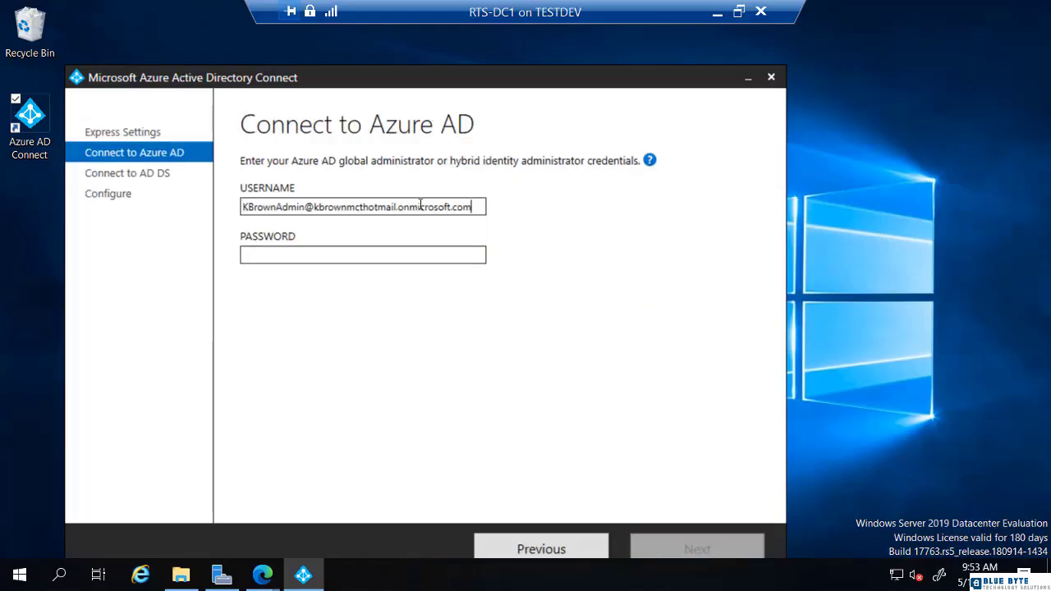
click(410, 255)
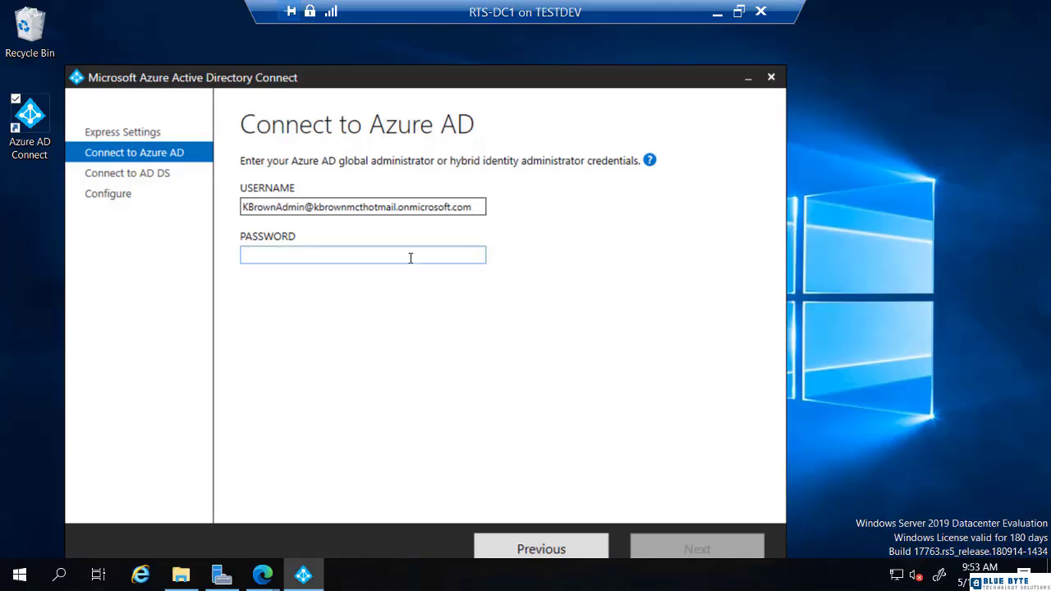
text(•••••••••)
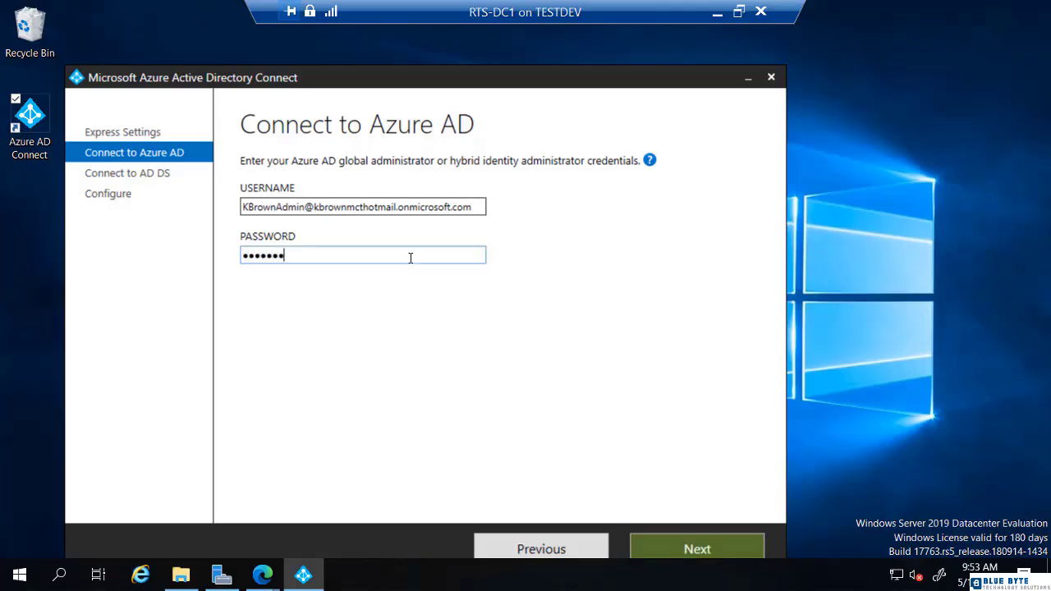
key(Return)
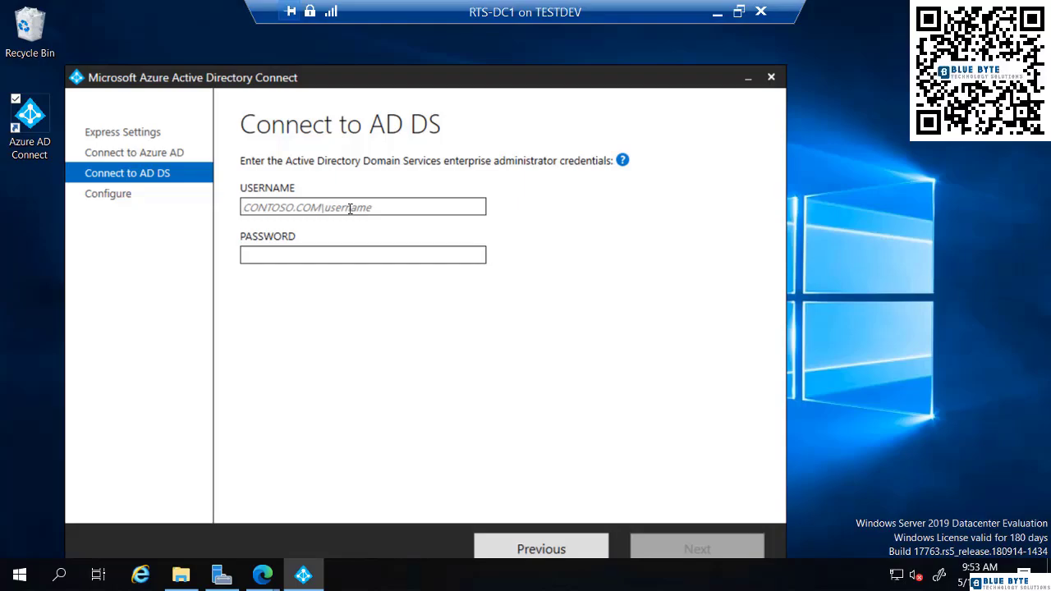
Step: Enter the rts\administrator enterprise admin account and its password, then validate the AD DS credentials
text(rtsnetworking.com)
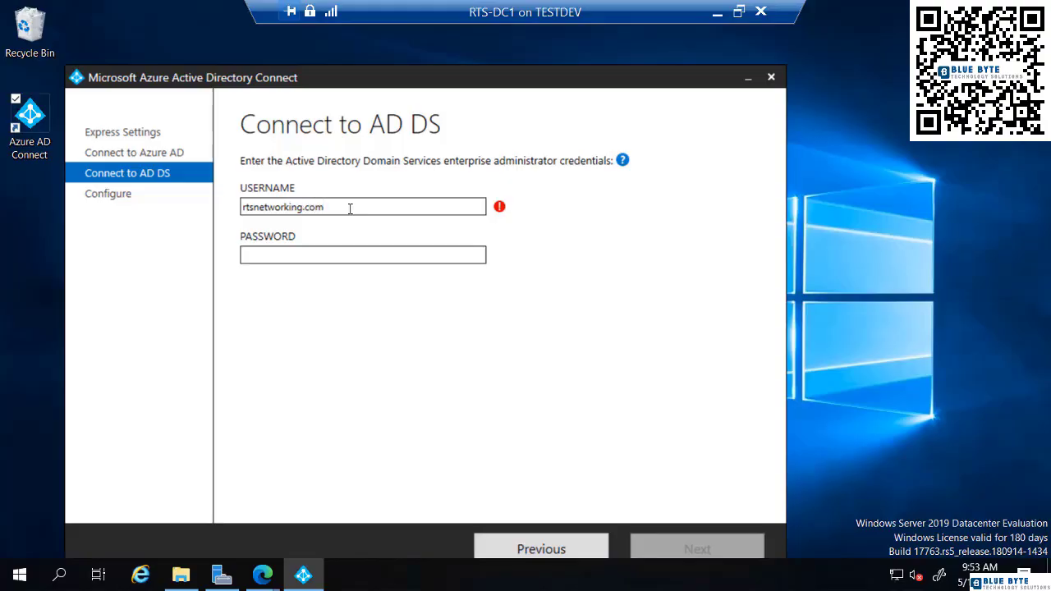
text(administrat)
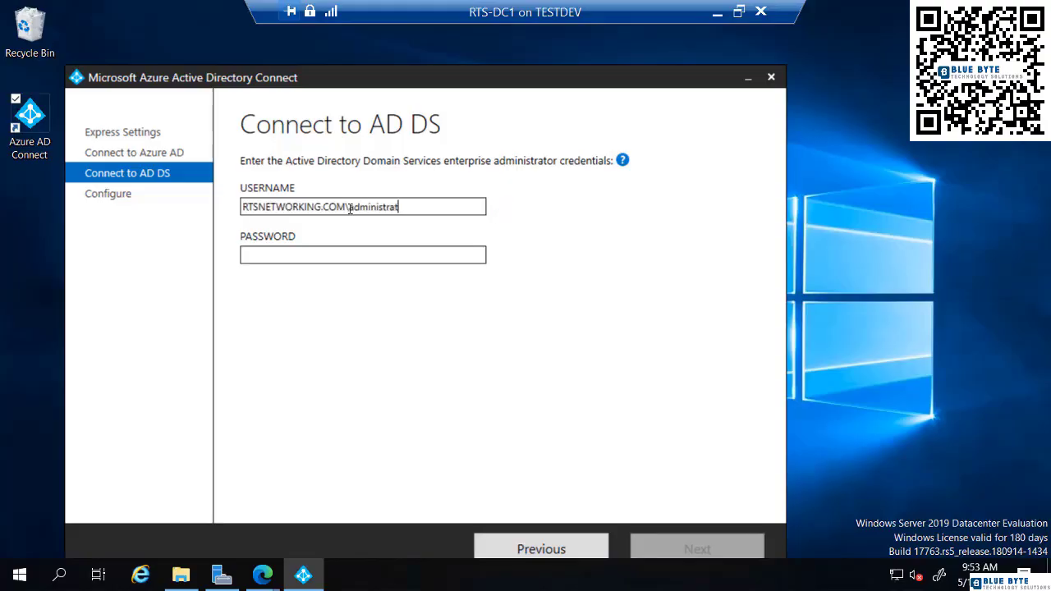
text(or)
key(Tab)
text(•••)
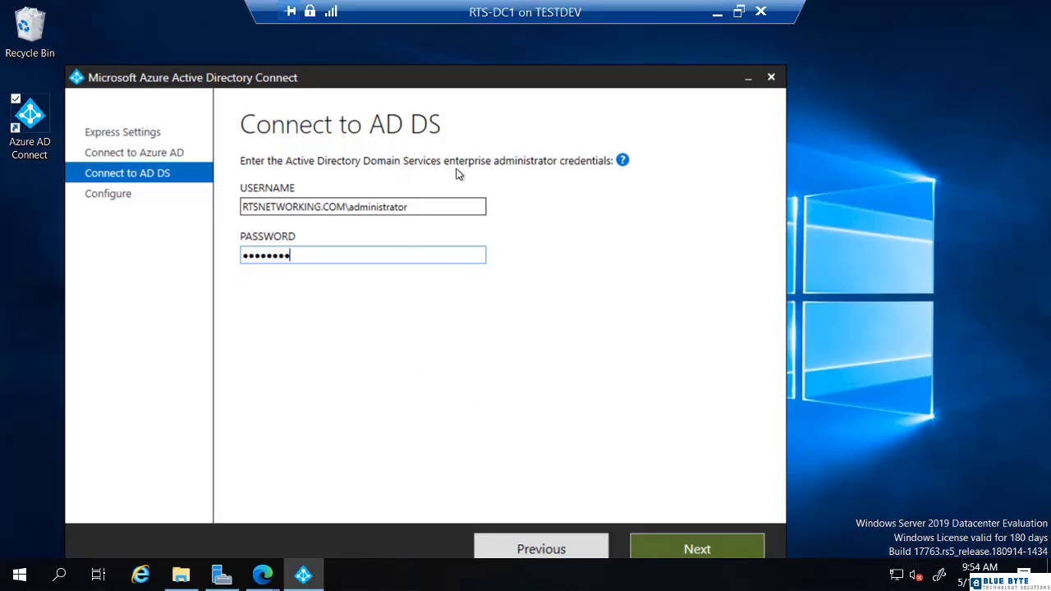
click(692, 536)
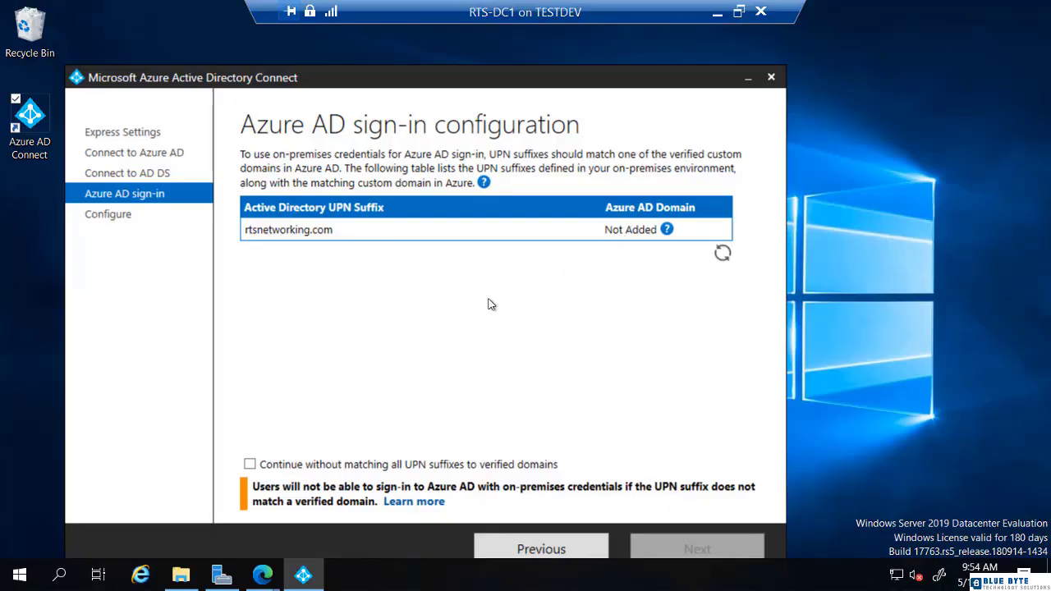
Step: Continue without matching all UPN suffixes, then install Azure AD Connect to start the initial sync
click(251, 466)
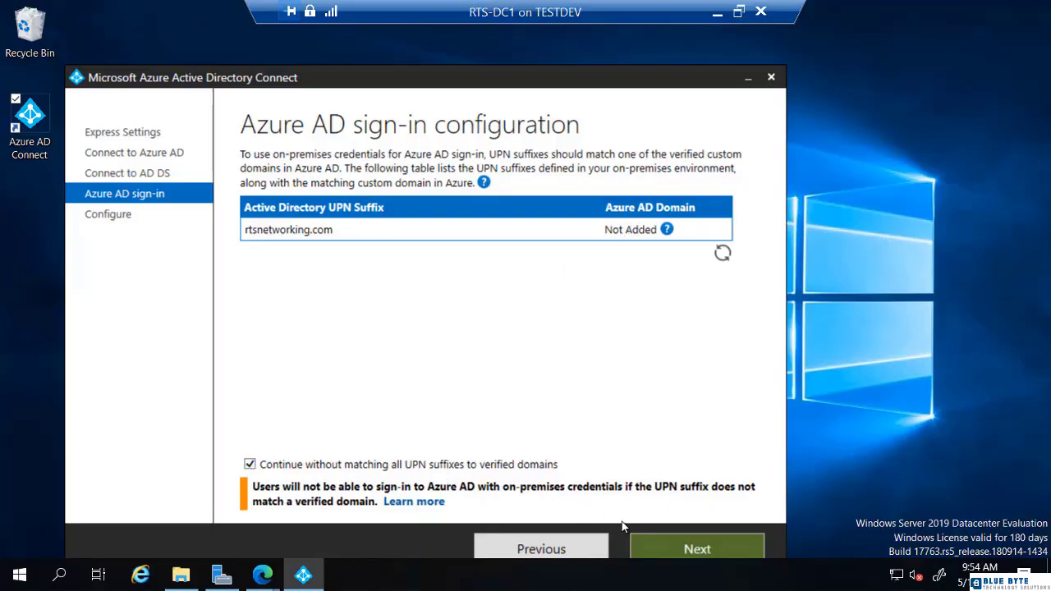
click(690, 552)
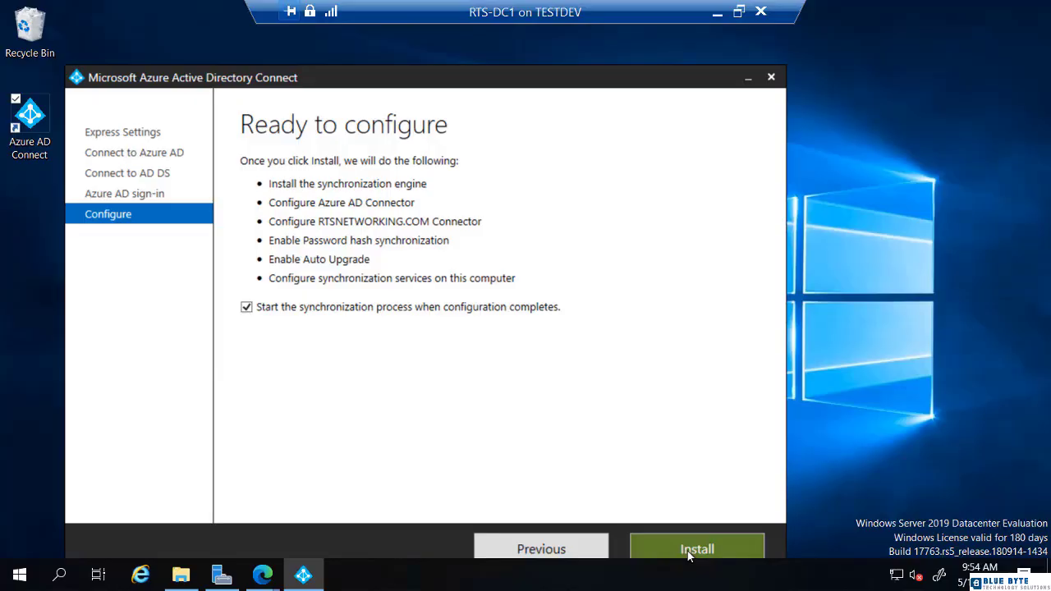
click(690, 552)
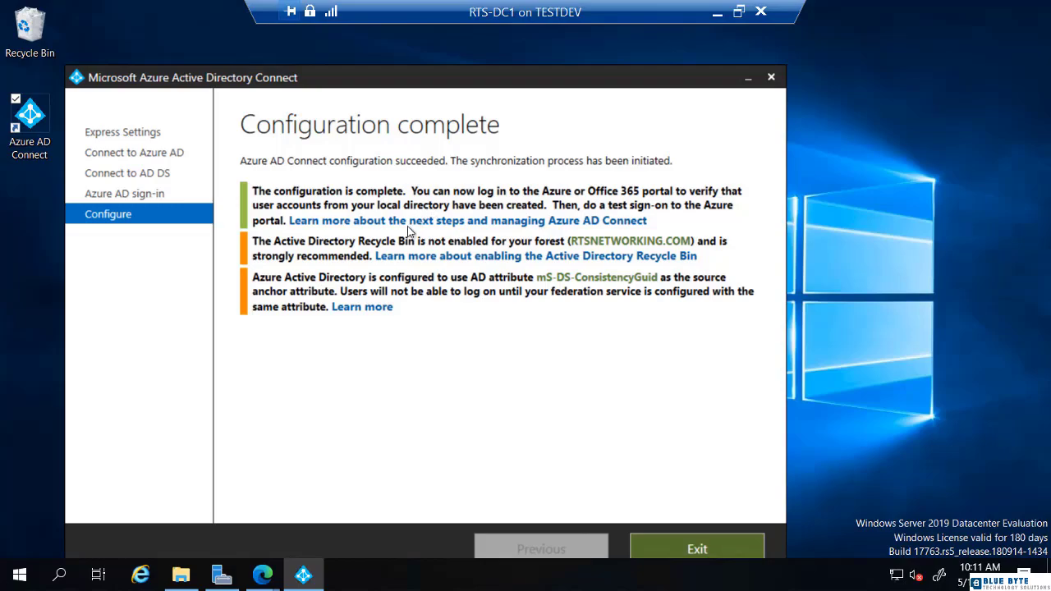
Step: Switch to the Users - Microsoft Azure Edge window and refresh the All users list
right_click(266, 578)
click(259, 576)
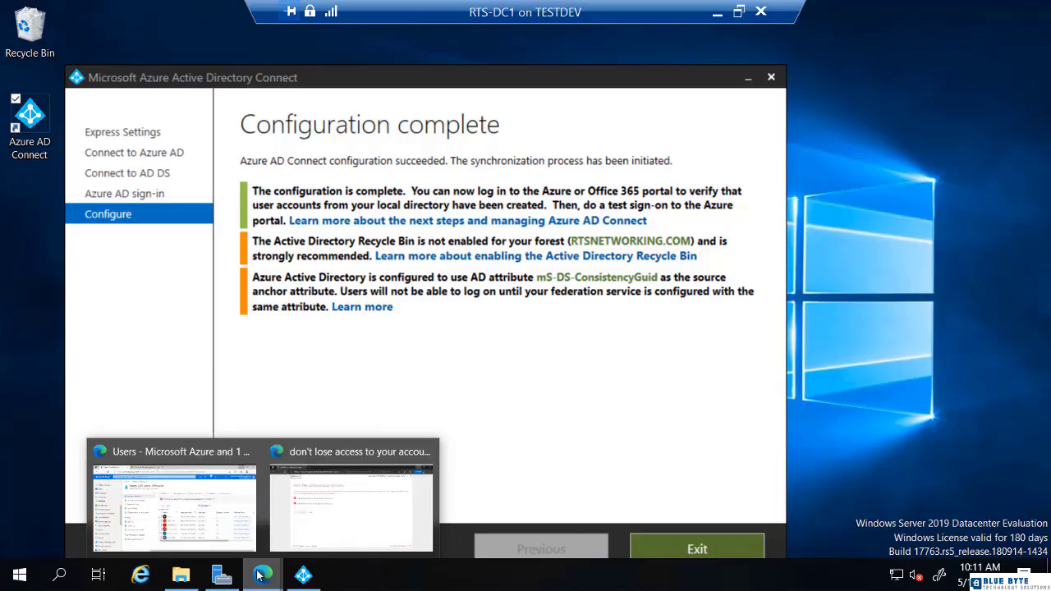
click(221, 523)
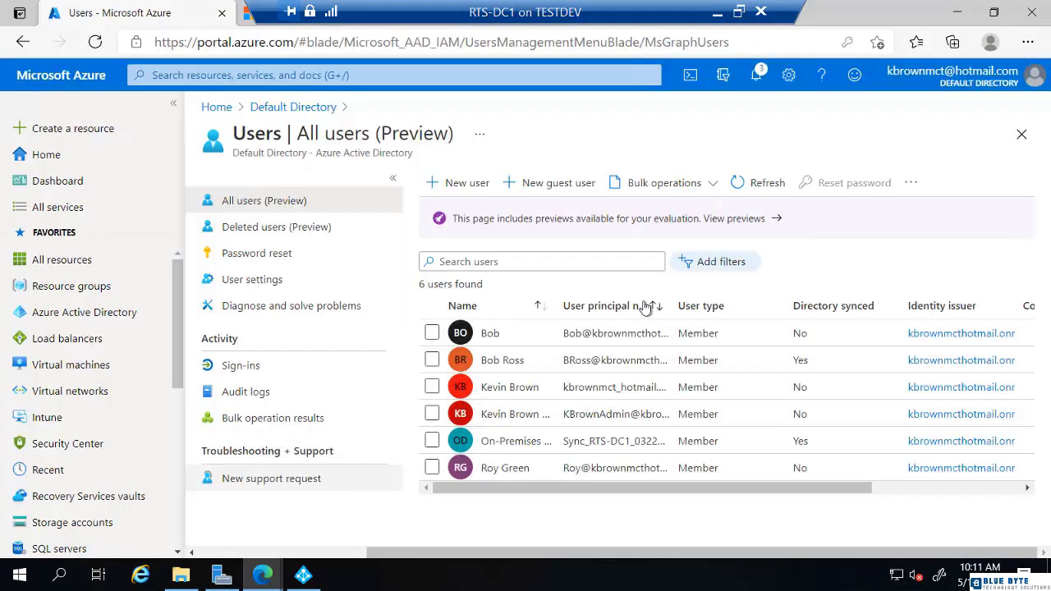
click(755, 182)
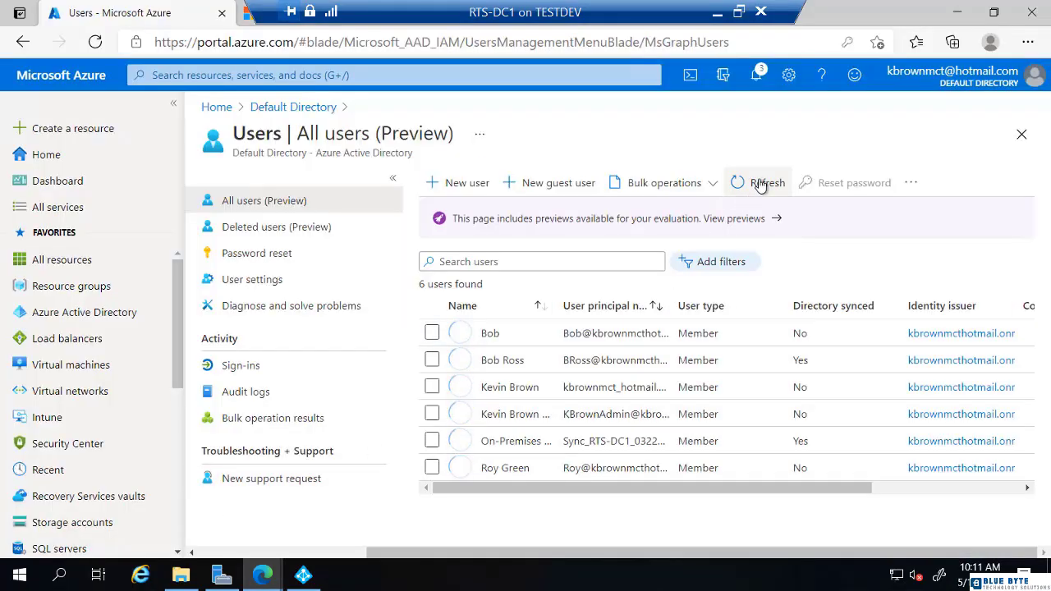